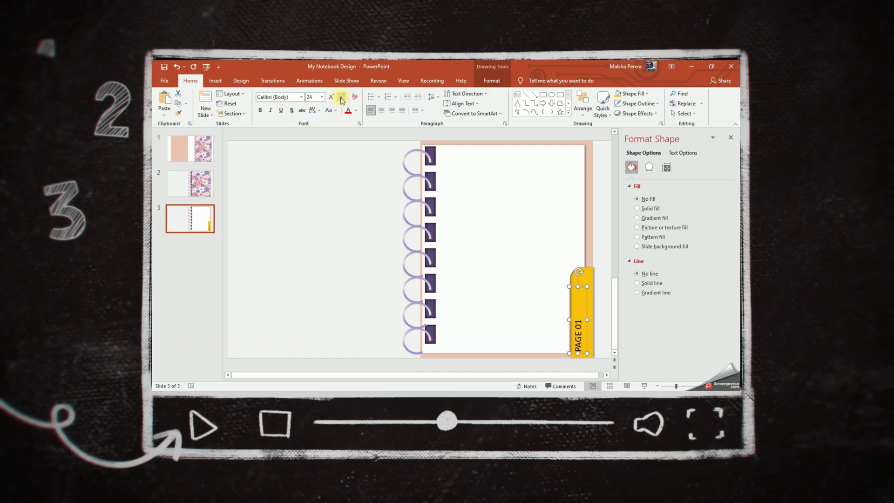
Set the PAGE 01 tab text in the Californian FB font
{"action": "left_click", "coordinate": [302, 97]}
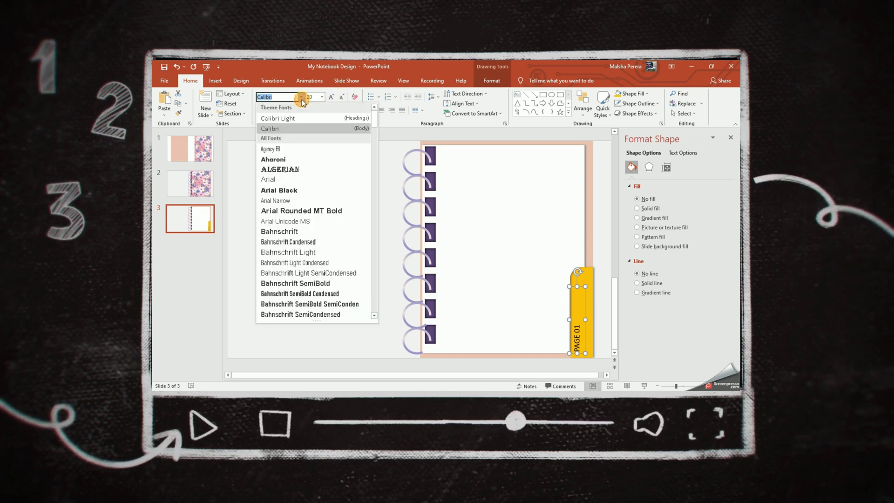
{"action": "scroll", "coordinate": [295, 169], "scroll_direction": "down", "scroll_amount": 5}
{"action": "left_click", "coordinate": [298, 175]}
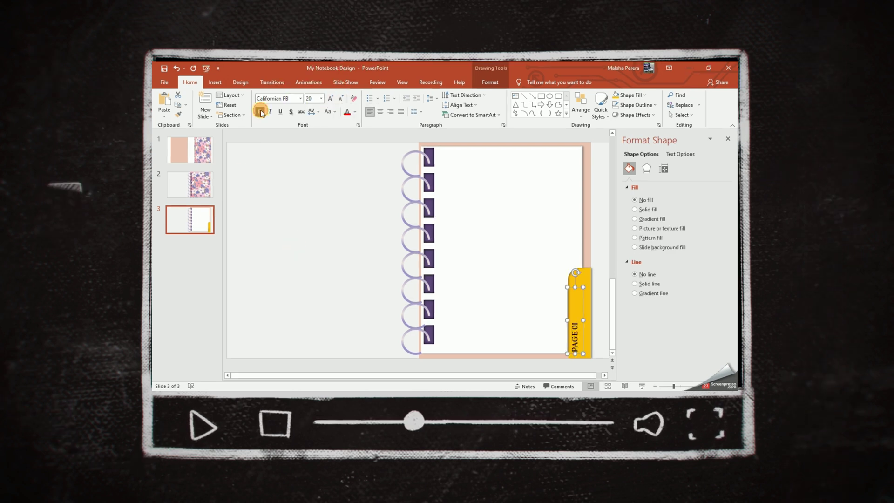
Start a full-screen slide show from the current slide, slide 3
{"action": "left_click", "coordinate": [596, 249]}
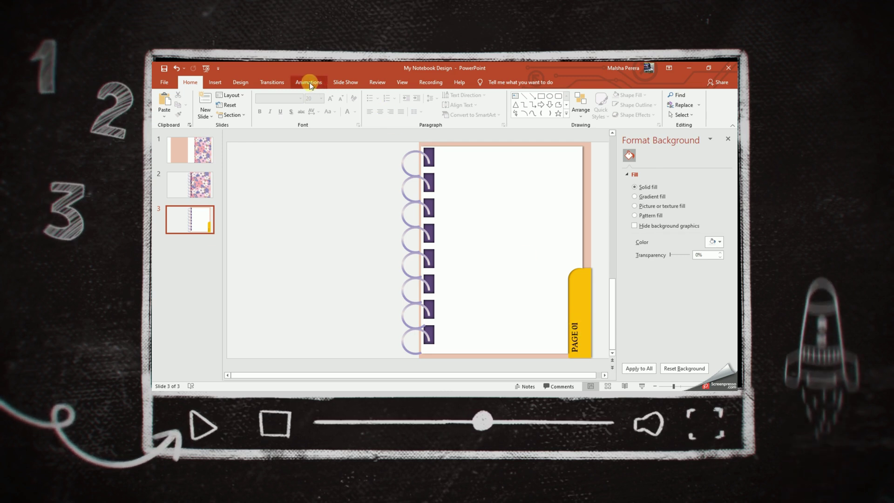
{"action": "left_click", "coordinate": [338, 83]}
{"action": "left_click", "coordinate": [195, 104]}
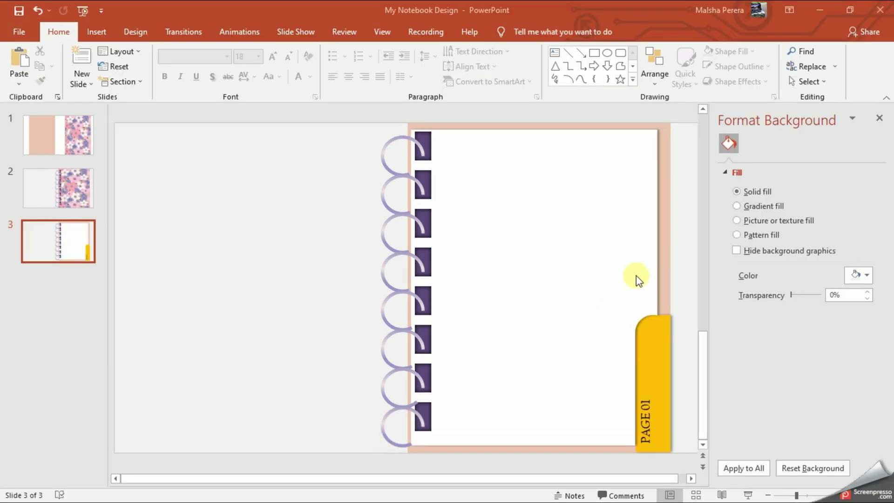
Duplicate the pink notebook picture and line the copy up against the slide's left edge
{"action": "left_click", "coordinate": [665, 274]}
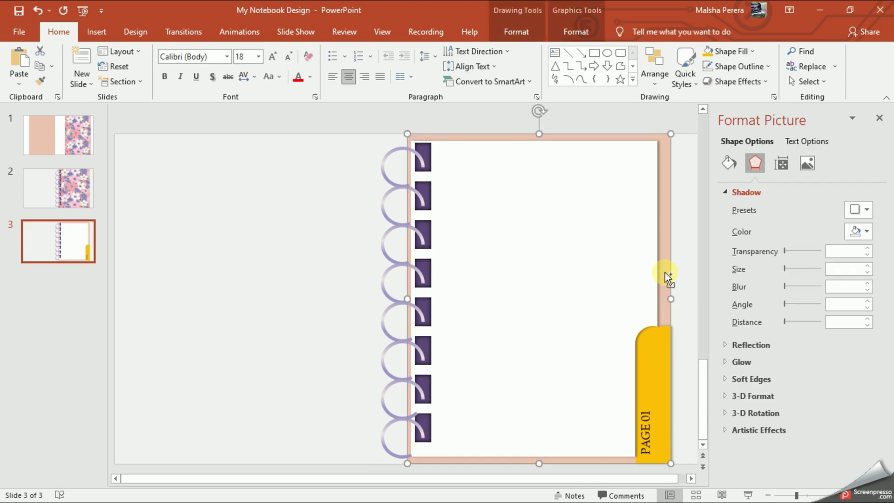
{"action": "key", "text": "ctrl+v"}
{"action": "left_click_drag", "start_coordinate": [620, 281], "coordinate": [345, 266]}
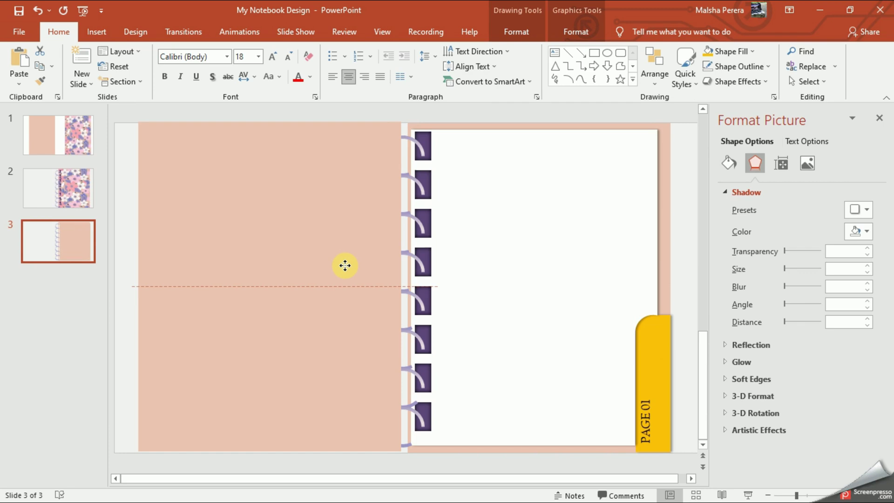
{"action": "left_click_drag", "start_coordinate": [345, 265], "coordinate": [347, 267]}
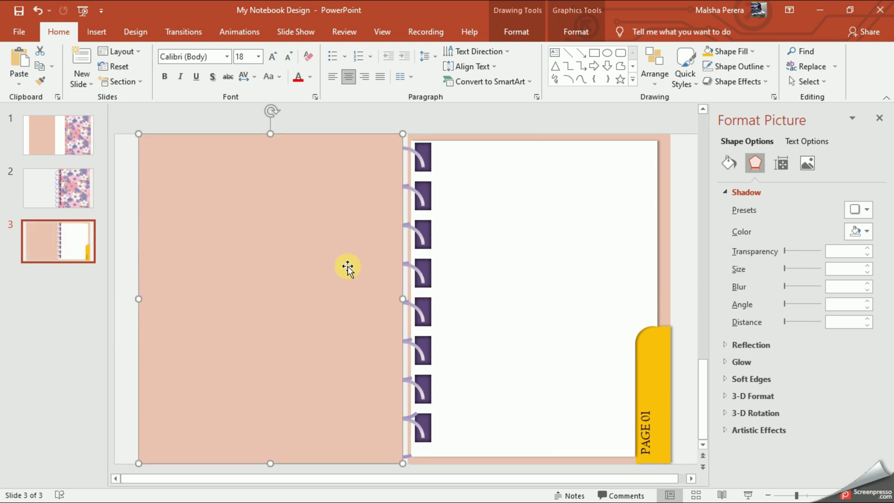
Send the left pink copy backward repeatedly until every spiral ring shows in front of it
{"action": "left_click", "coordinate": [537, 34]}
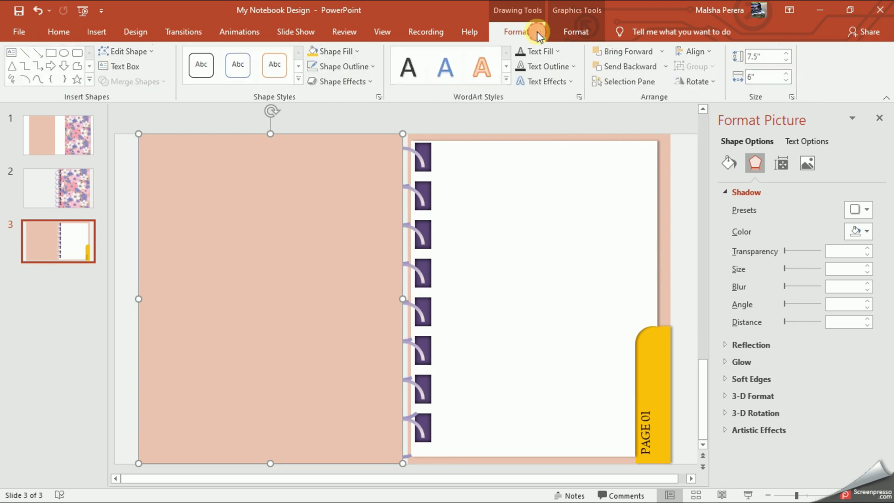
{"action": "left_click", "coordinate": [601, 71]}
{"action": "left_click", "coordinate": [603, 71]}
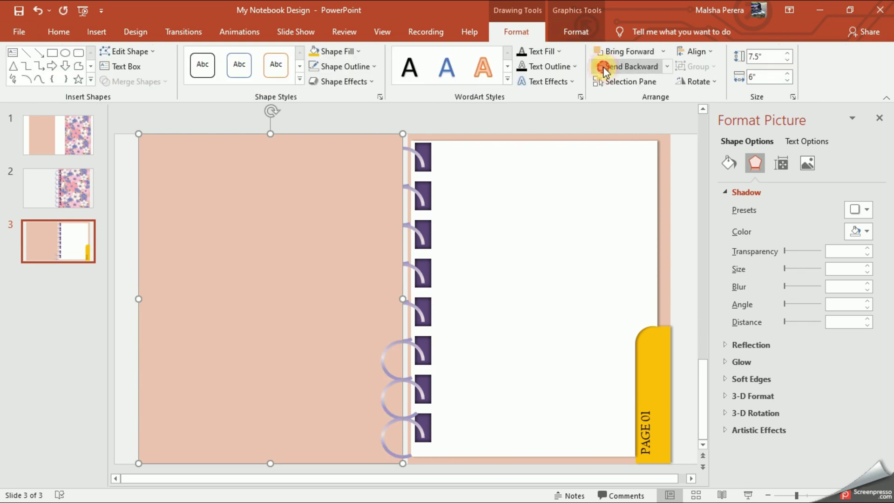
{"action": "left_click", "coordinate": [604, 71]}
{"action": "left_click", "coordinate": [603, 70]}
{"action": "left_click", "coordinate": [604, 70]}
{"action": "left_click", "coordinate": [603, 70]}
{"action": "left_click", "coordinate": [604, 71]}
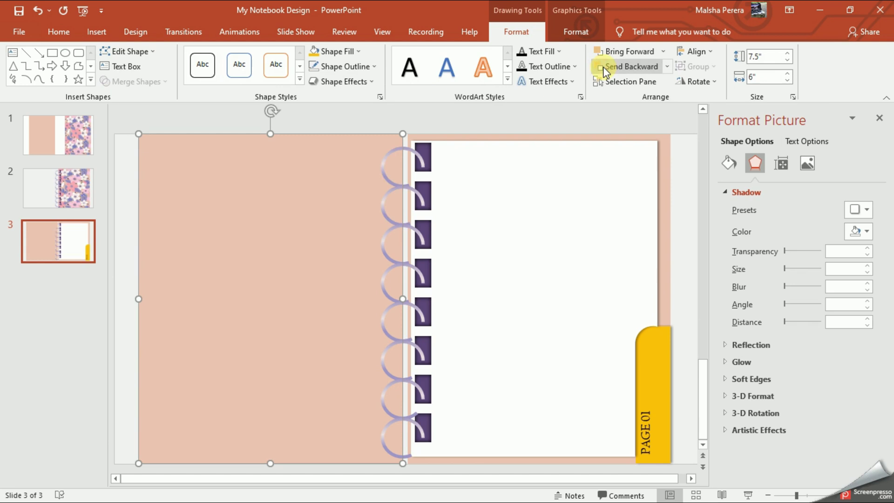
{"action": "left_click", "coordinate": [538, 238]}
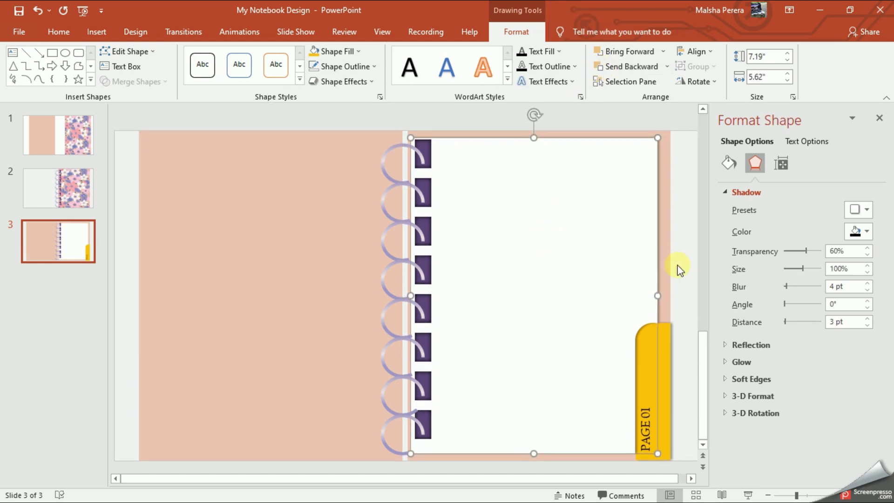
{"action": "left_click", "coordinate": [679, 269]}
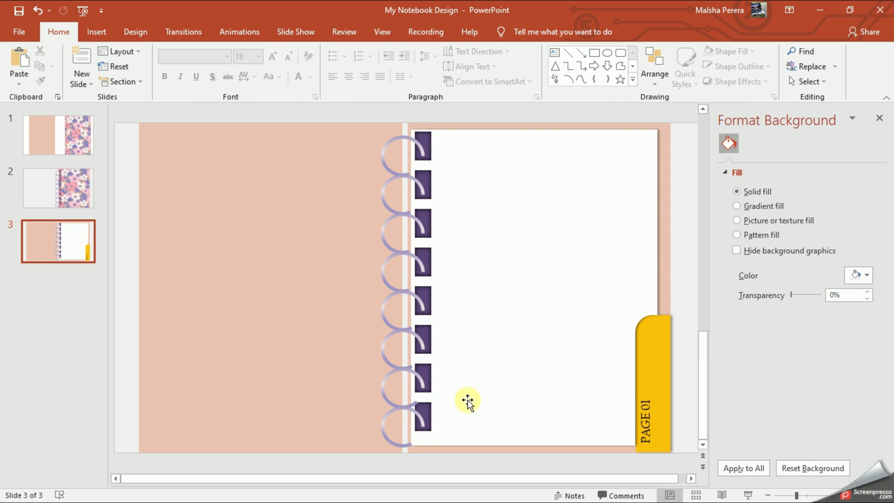
Duplicate the purple binding tab column and position the copy left of the spiral rings
{"action": "left_click", "coordinate": [427, 414]}
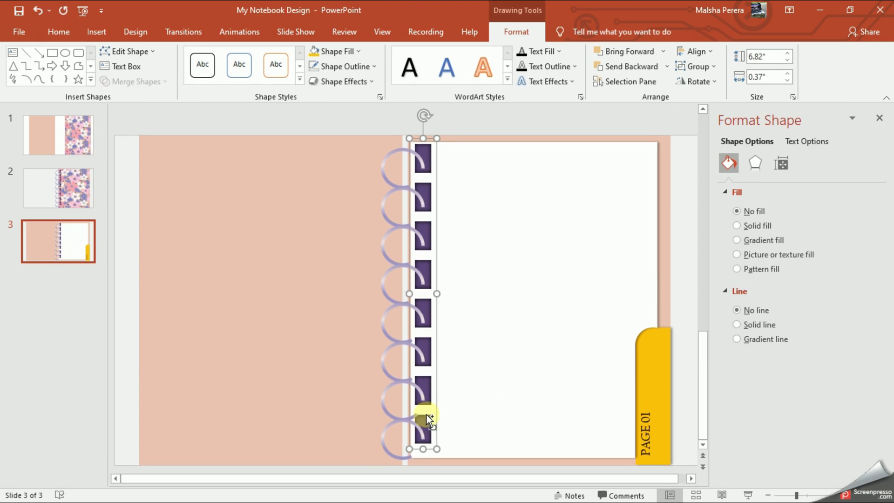
{"action": "key", "text": "ctrl+d"}
{"action": "left_click_drag", "start_coordinate": [430, 342], "coordinate": [384, 332]}
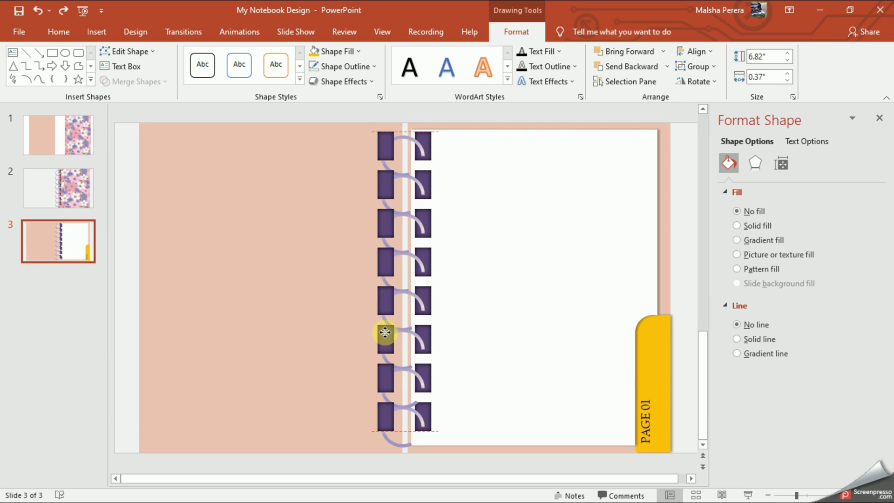
{"action": "left_click_drag", "start_coordinate": [384, 333], "coordinate": [386, 332]}
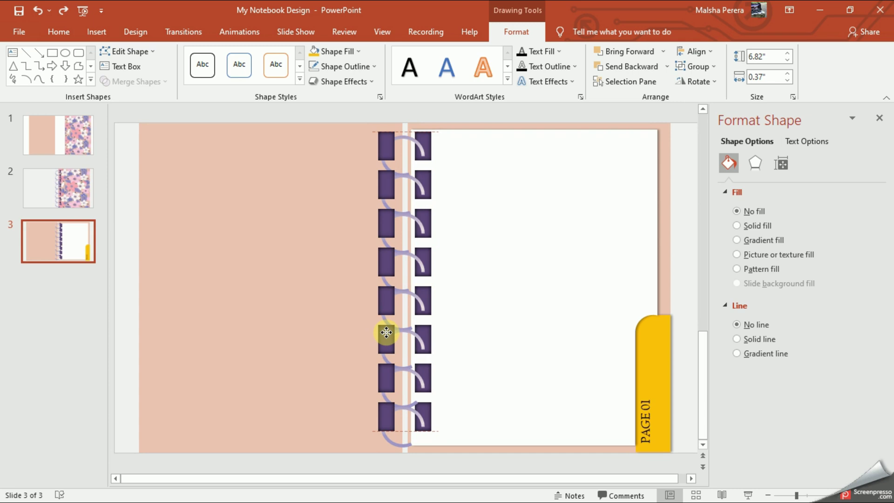
{"action": "left_click_drag", "start_coordinate": [386, 332], "coordinate": [386, 332]}
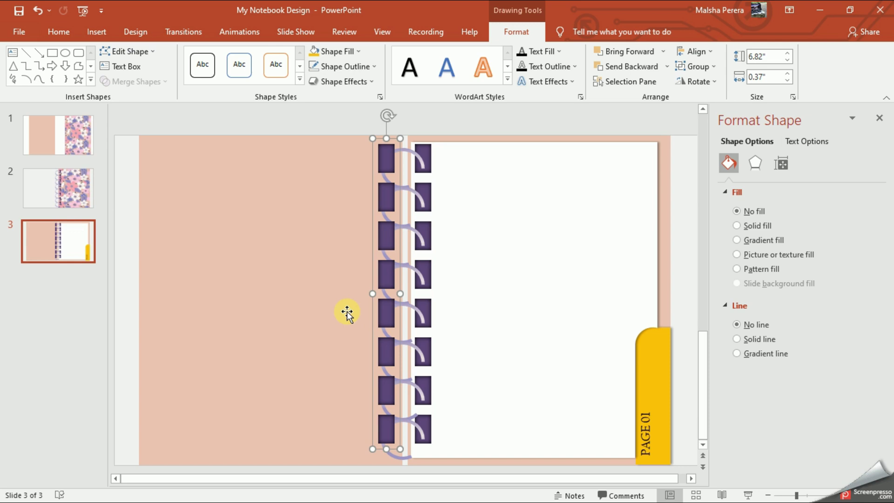
Send the left purple tab column backward until it sits behind all the rings
{"action": "left_click", "coordinate": [602, 66]}
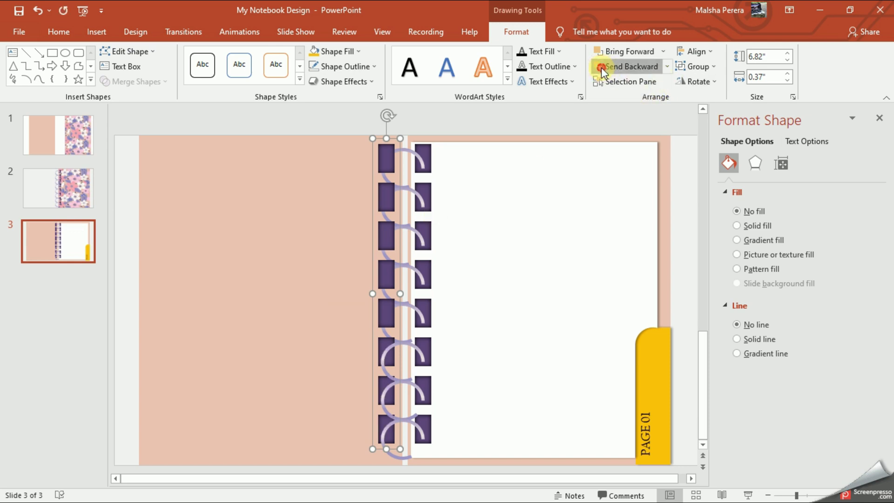
{"action": "left_click", "coordinate": [602, 67]}
{"action": "left_click", "coordinate": [602, 66]}
{"action": "left_click", "coordinate": [601, 66]}
{"action": "left_click", "coordinate": [601, 66]}
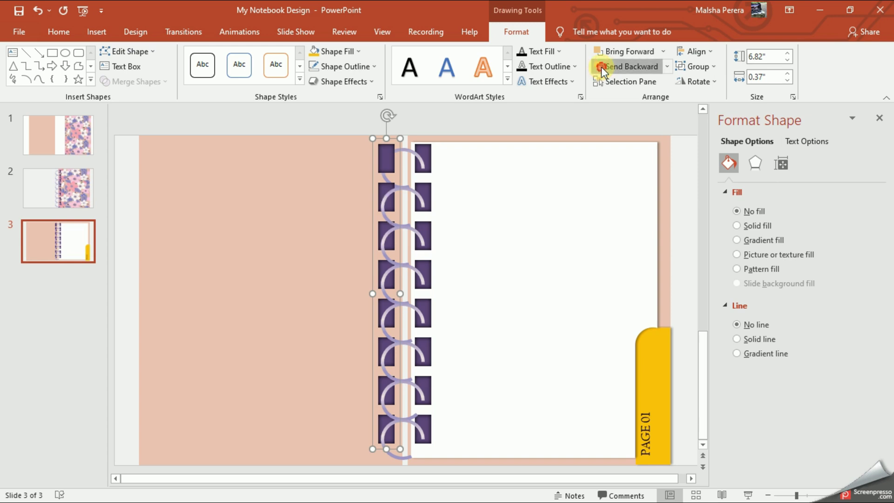
{"action": "left_click", "coordinate": [601, 66]}
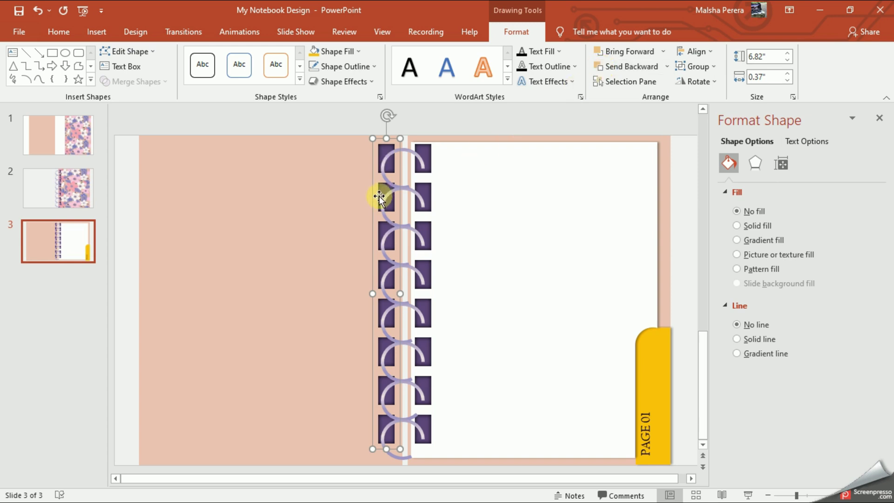
{"action": "scroll", "coordinate": [379, 196], "scroll_direction": "down", "scroll_amount": 1}
{"action": "left_click_drag", "start_coordinate": [378, 195], "coordinate": [375, 186]}
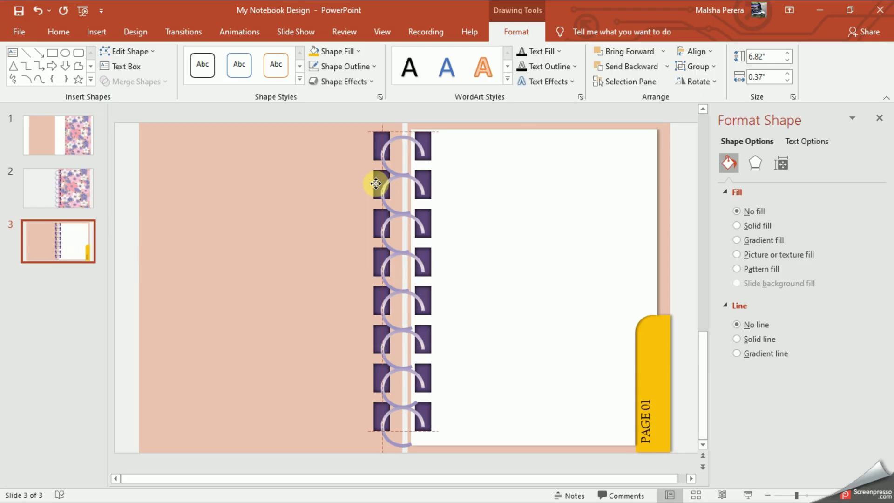
Settle the left tab column and move a lower ring arc across the binding tabs
{"action": "left_click_drag", "start_coordinate": [375, 183], "coordinate": [376, 183]}
{"action": "left_click", "coordinate": [484, 349]}
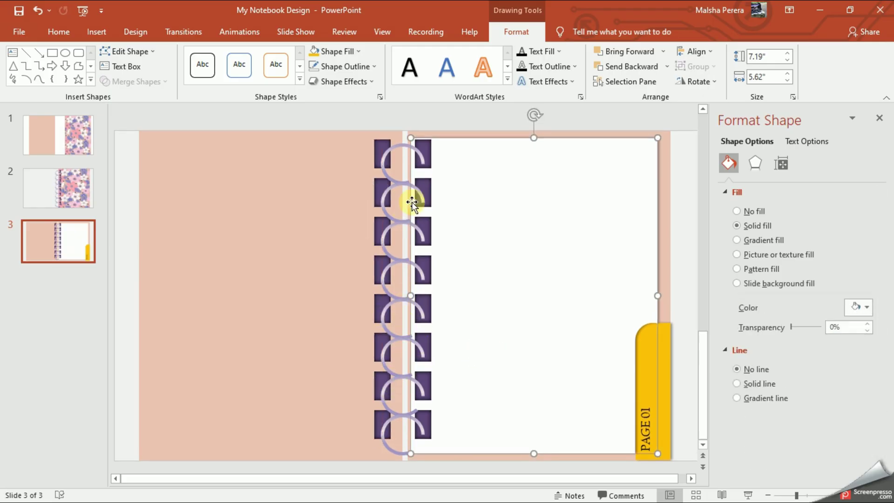
{"action": "left_click", "coordinate": [390, 451]}
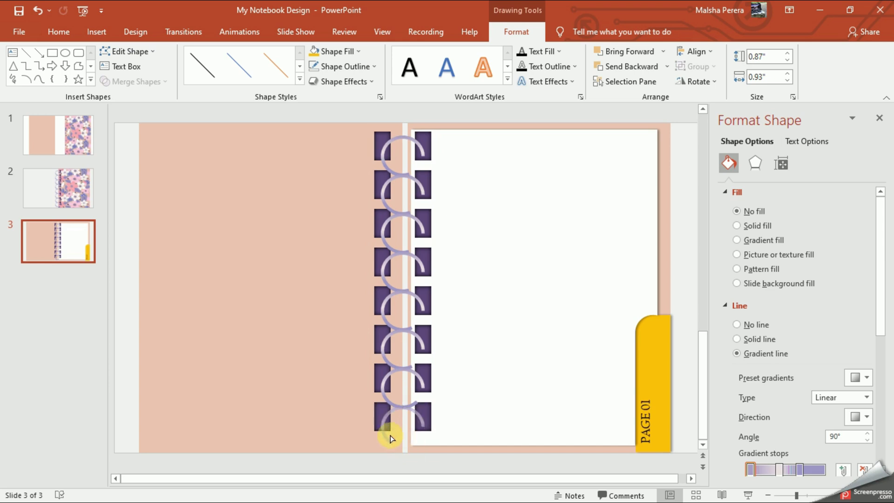
{"action": "left_click", "coordinate": [388, 392]}
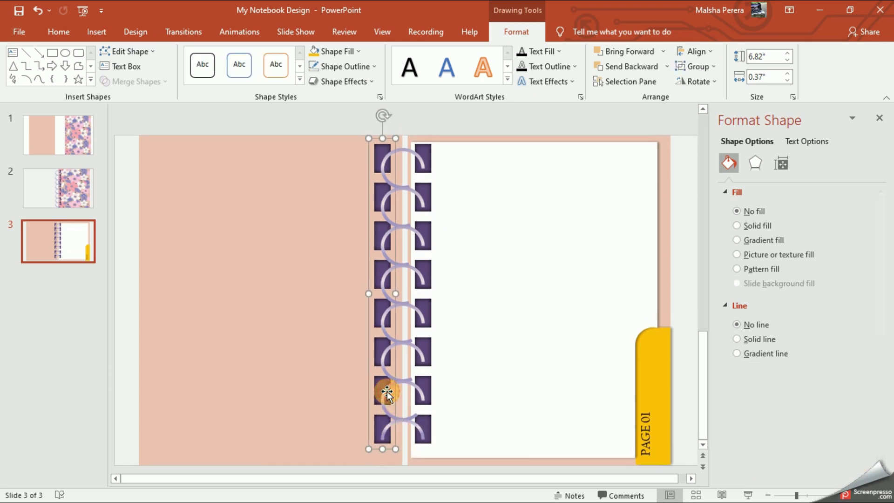
{"action": "left_click", "coordinate": [401, 408]}
{"action": "left_click", "coordinate": [405, 413]}
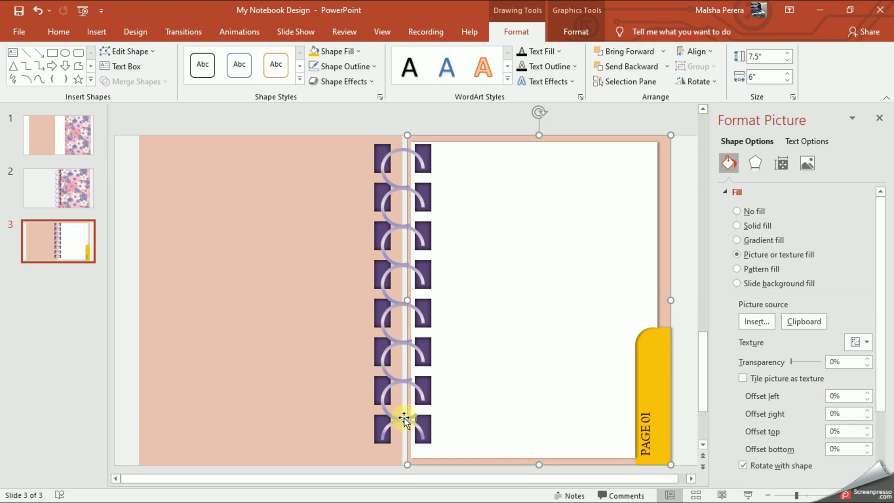
{"action": "left_click", "coordinate": [403, 420]}
{"action": "left_click", "coordinate": [403, 419]}
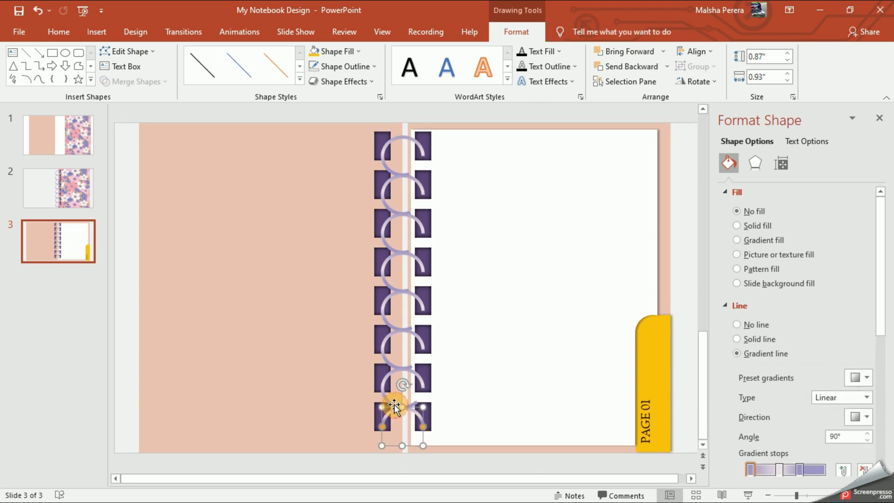
{"action": "left_click", "coordinate": [401, 373]}
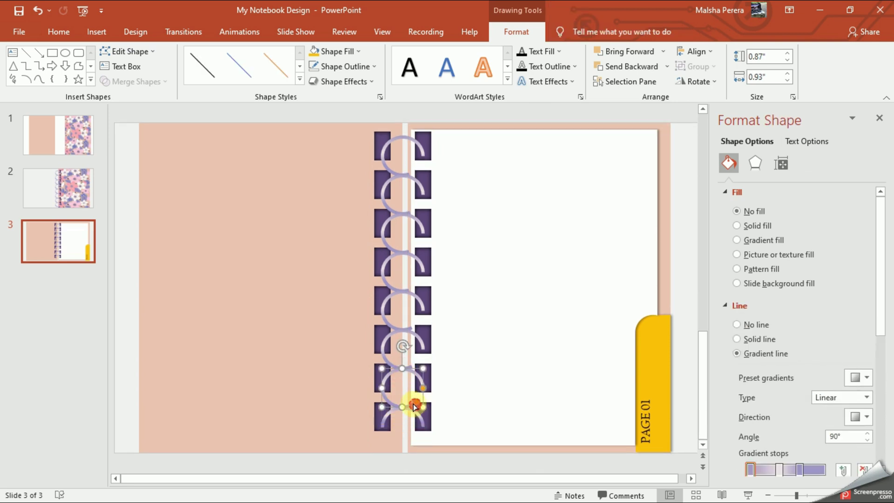
{"action": "left_click_drag", "start_coordinate": [414, 406], "coordinate": [386, 235]}
Select and check the top spiral ring's arc beside the left peach page
{"action": "left_click", "coordinate": [398, 184]}
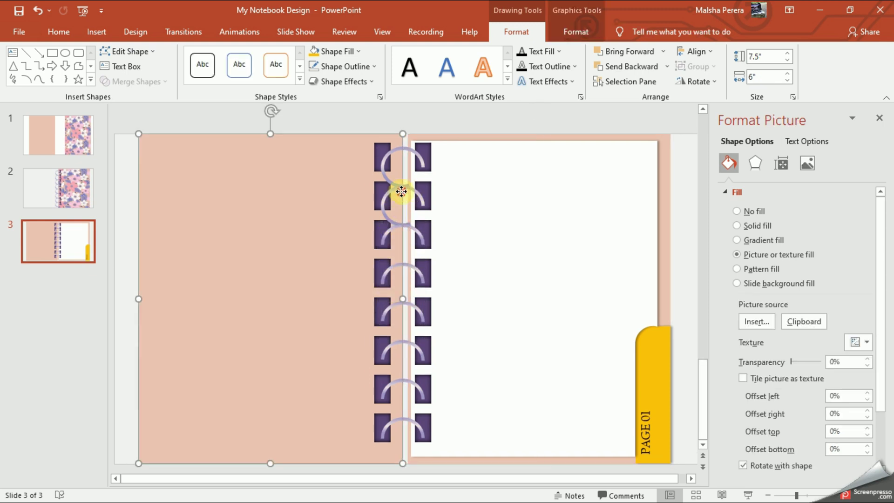
{"action": "left_click", "coordinate": [404, 200]}
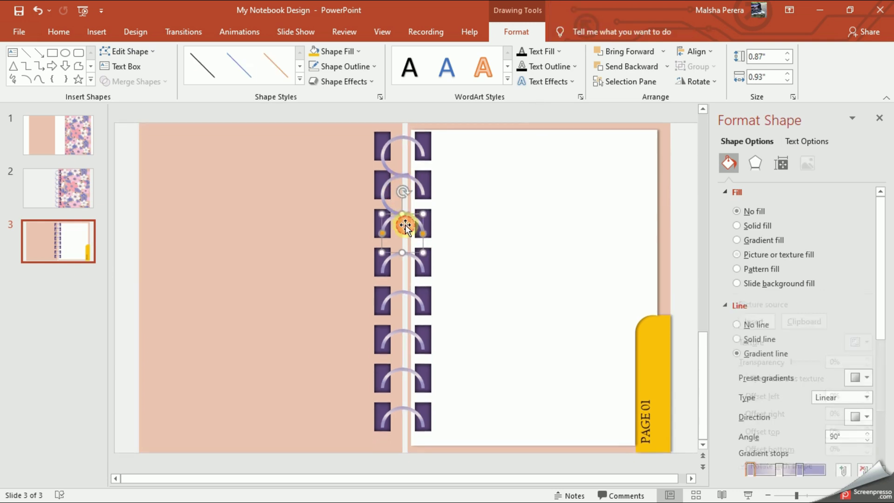
{"action": "left_click", "coordinate": [406, 205]}
{"action": "left_click", "coordinate": [405, 197]}
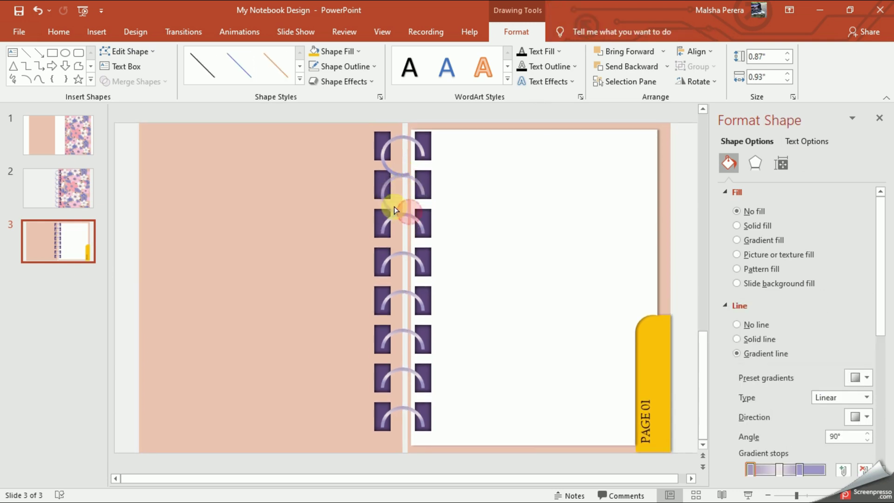
{"action": "left_click", "coordinate": [405, 138]}
{"action": "left_click", "coordinate": [400, 173]}
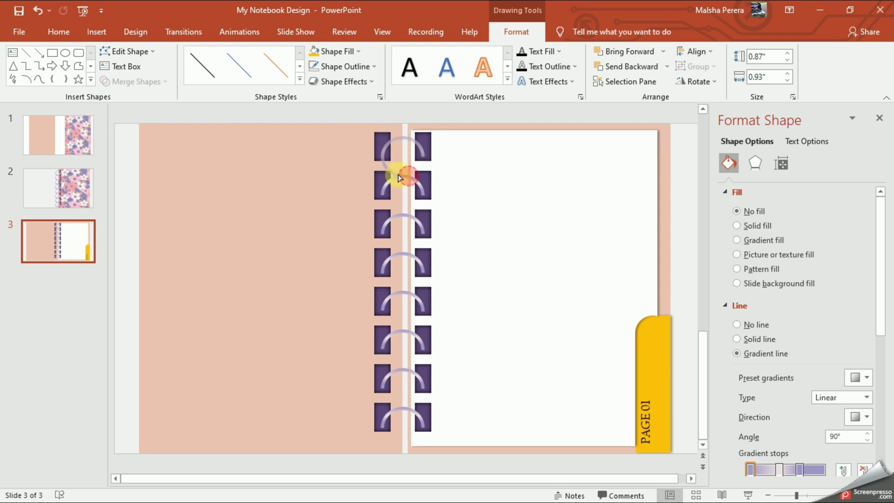
{"action": "left_click", "coordinate": [382, 152]}
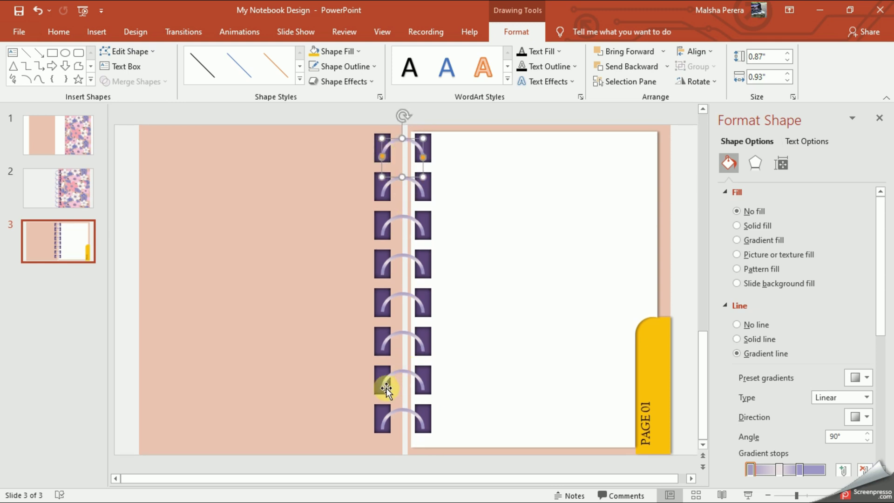
{"action": "left_click", "coordinate": [521, 310]}
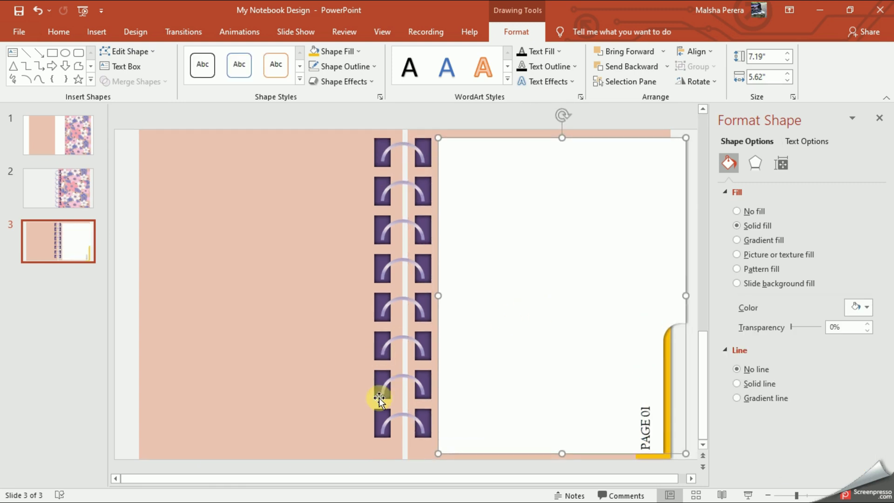
{"action": "left_click", "coordinate": [308, 350]}
{"action": "left_click_drag", "start_coordinate": [308, 350], "coordinate": [311, 351]}
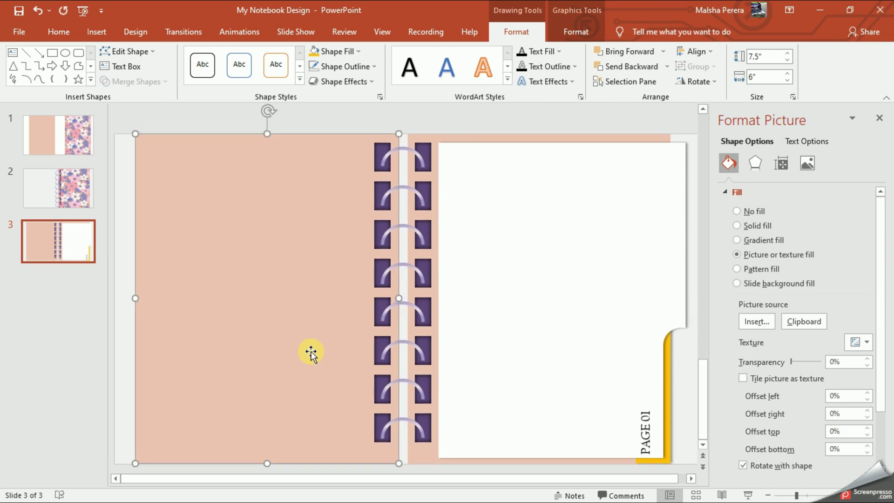
{"action": "key", "text": "ctrl+z"}
{"action": "key", "text": "ctrl+y"}
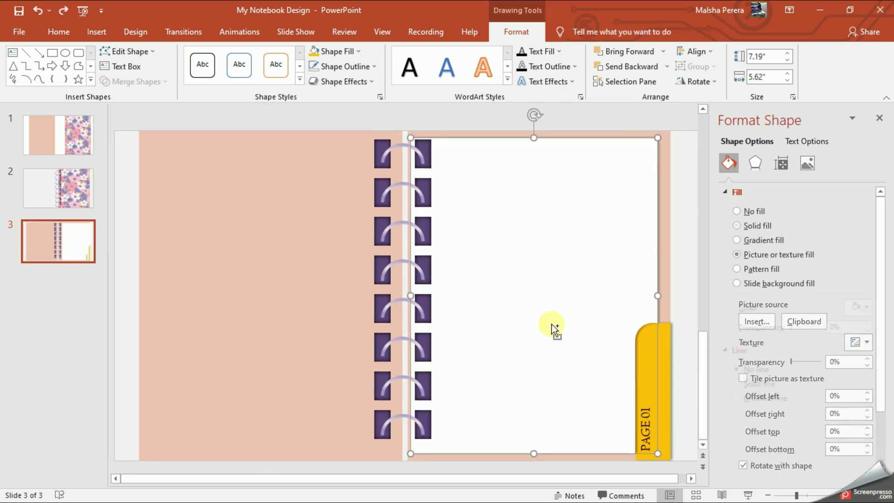
{"action": "left_click_drag", "start_coordinate": [305, 343], "coordinate": [306, 344]}
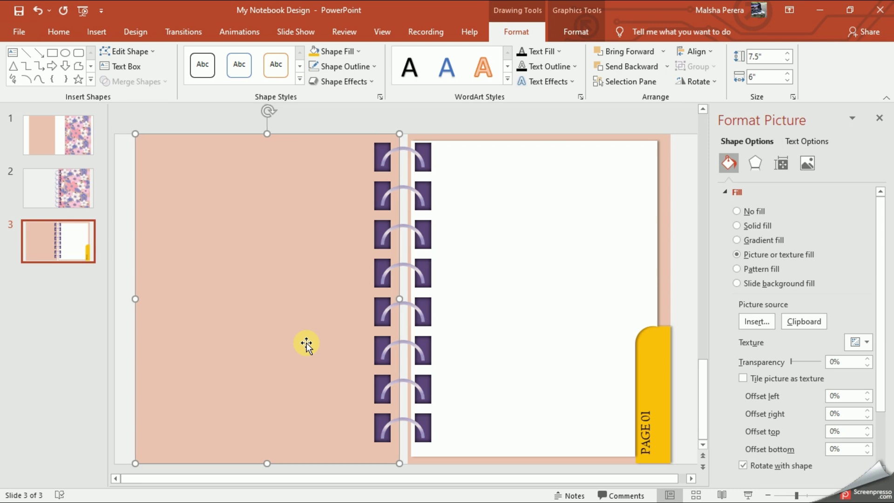
Add a text box reading 'Types of Computer Networks' at the top of the right page
{"action": "key", "text": "ctrl+z"}
{"action": "left_click", "coordinate": [97, 31]}
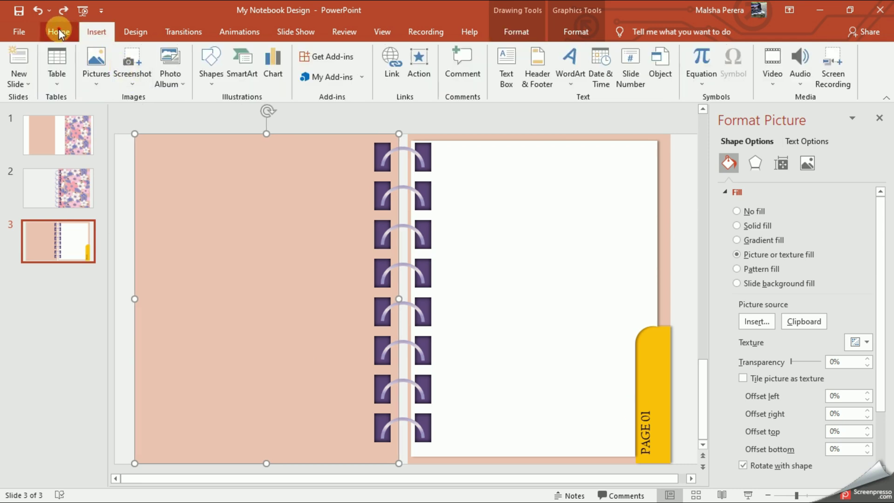
{"action": "left_click", "coordinate": [59, 32]}
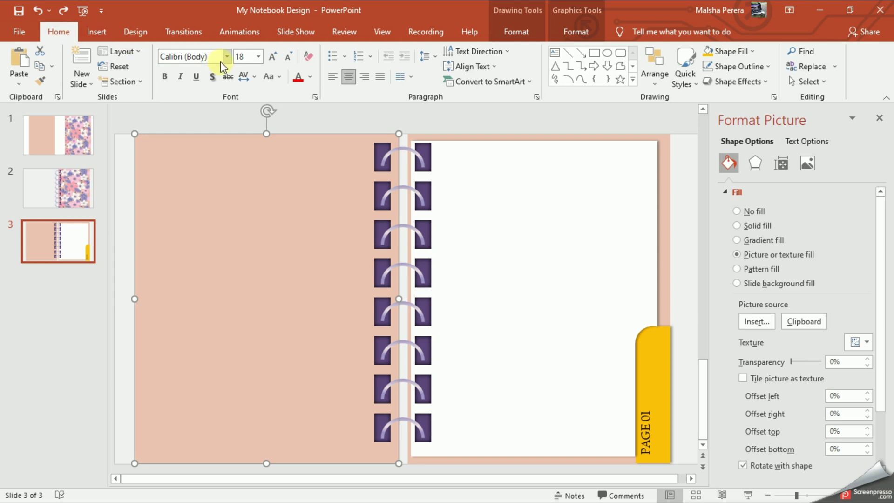
{"action": "left_click", "coordinate": [96, 32]}
{"action": "left_click", "coordinate": [504, 75]}
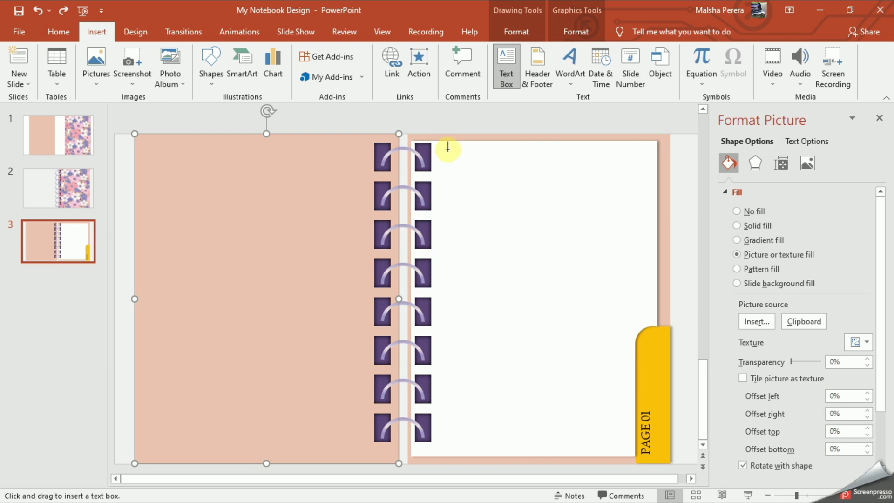
{"action": "mouse_move", "coordinate": [440, 154]}
{"action": "left_mouse_down"}
{"action": "mouse_move", "coordinate": [448, 172]}
{"action": "mouse_move", "coordinate": [569, 184]}
{"action": "left_mouse_up"}
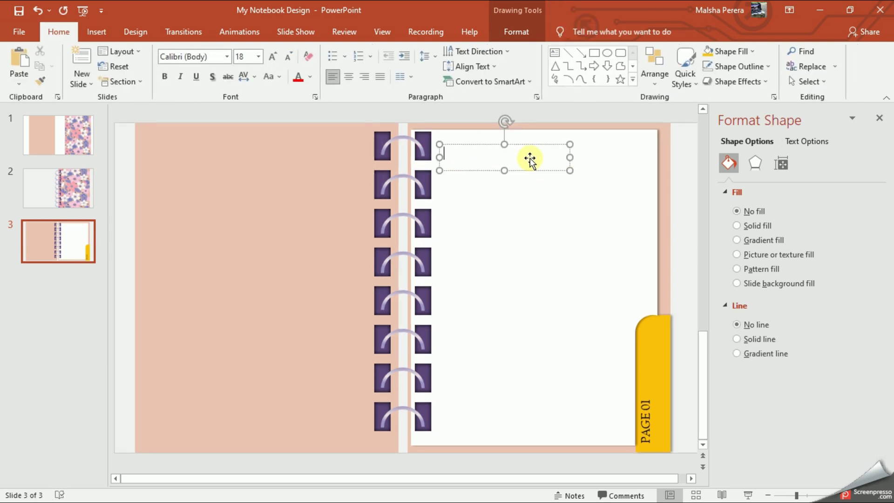
{"action": "type", "text": "Types of computer"}
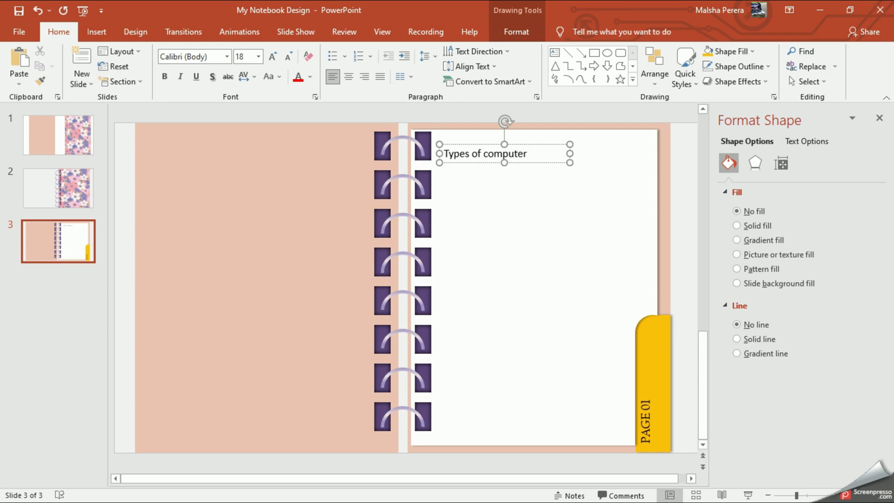
{"action": "type", "text": " NetworksC"}
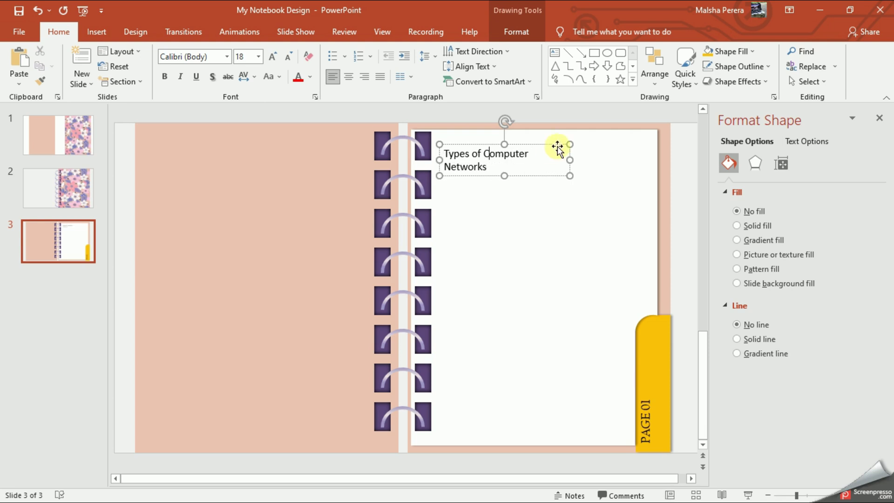
{"action": "left_click_drag", "start_coordinate": [570, 159], "coordinate": [602, 161]}
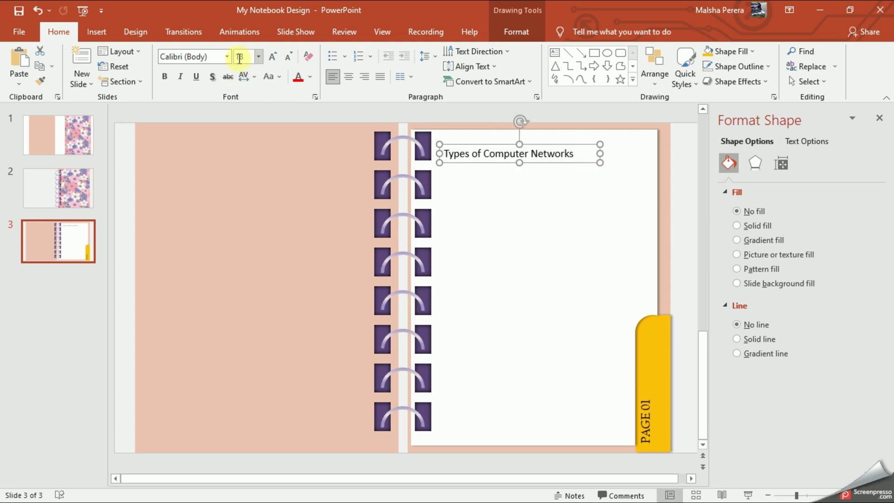
Set the title font to Brush Script MT
{"action": "left_click", "coordinate": [227, 57]}
{"action": "type", "text": "brad"}
{"action": "key", "text": "Down"}
{"action": "key", "text": "Down"}
{"action": "key", "text": "Down"}
{"action": "key", "text": "Down"}
{"action": "key", "text": "Down"}
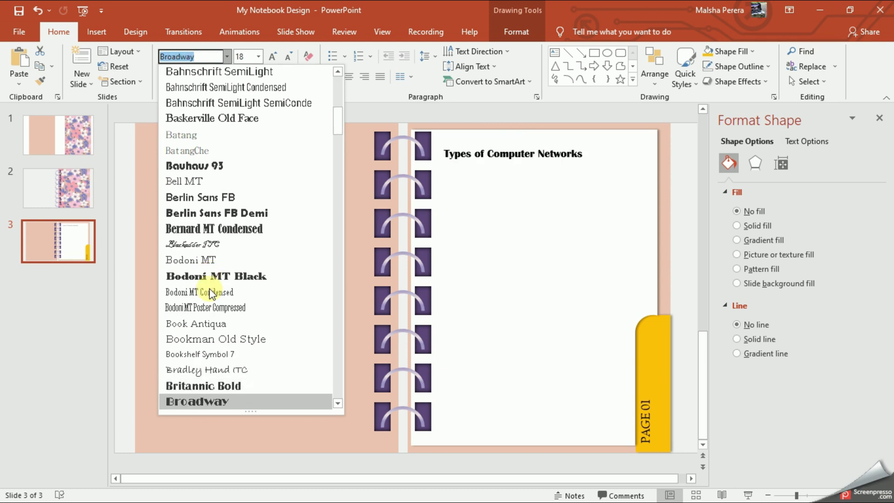
{"action": "key", "text": "Up"}
{"action": "key", "text": "Up"}
{"action": "key", "text": "Down"}
{"action": "key", "text": "Up"}
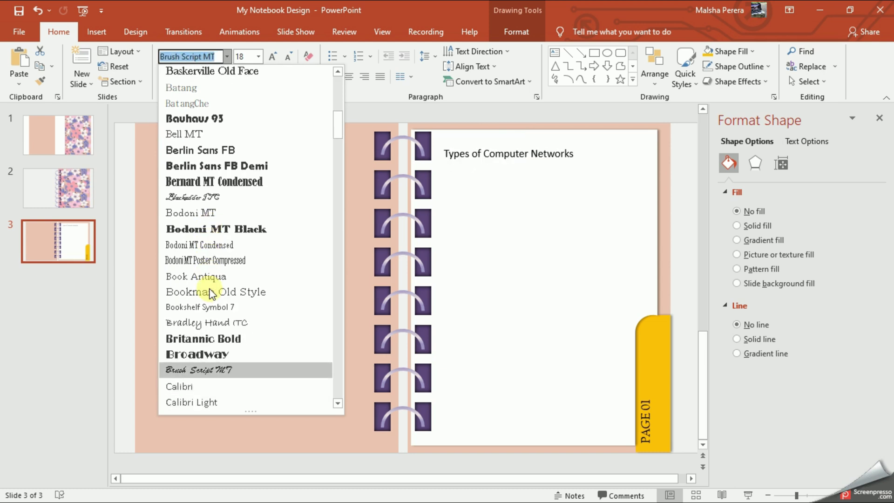
{"action": "key", "text": "Return"}
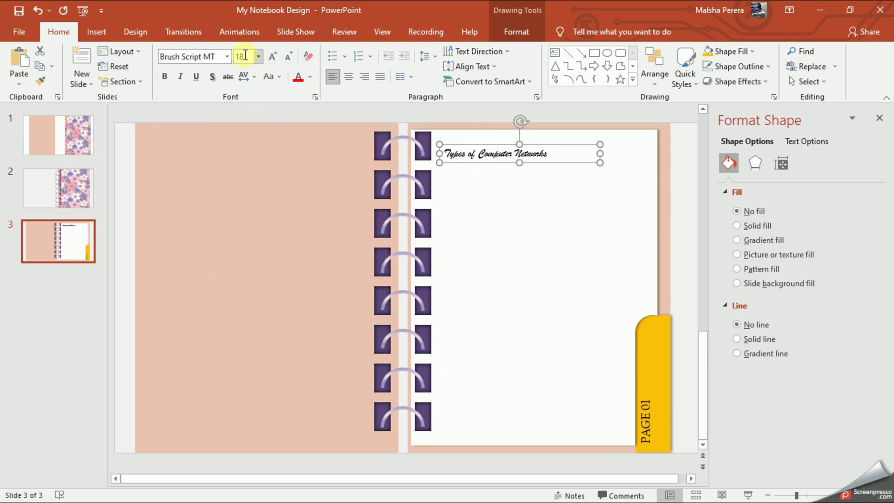
Make the title 32 pt and dark grey, widened to fit one line
{"action": "left_click", "coordinate": [259, 56]}
{"action": "left_click", "coordinate": [240, 220]}
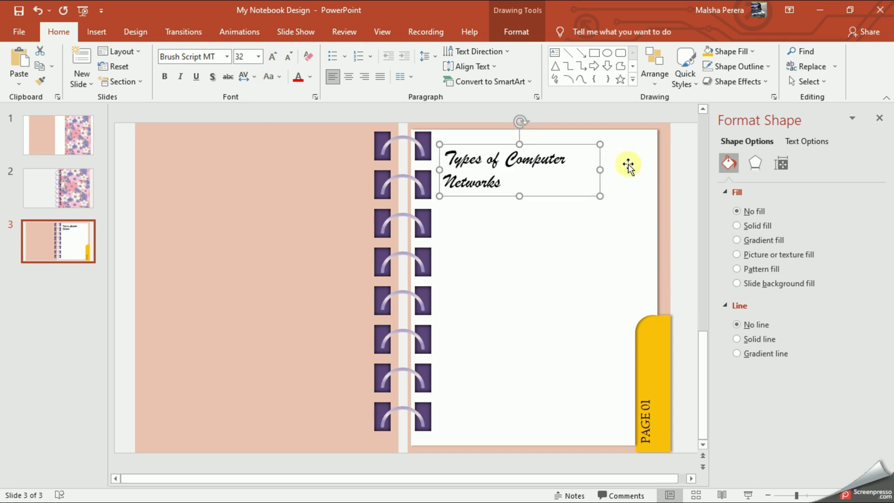
{"action": "left_click_drag", "start_coordinate": [601, 168], "coordinate": [635, 162]}
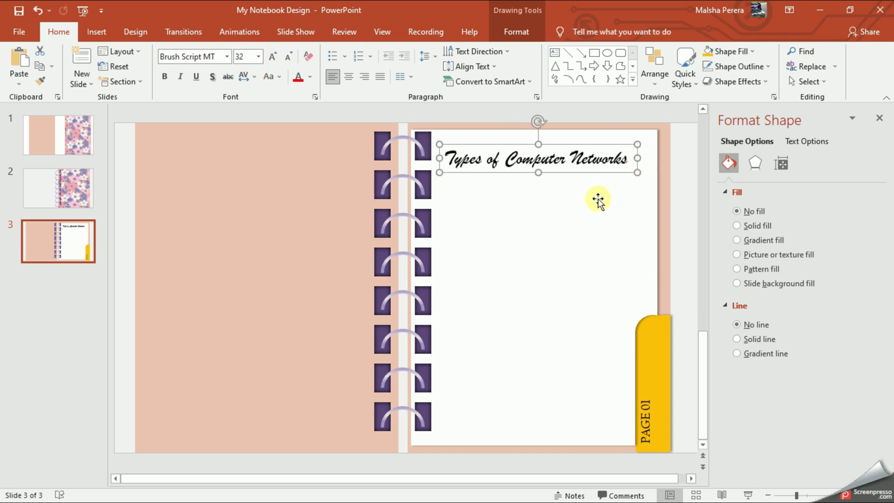
{"action": "left_click", "coordinate": [311, 77]}
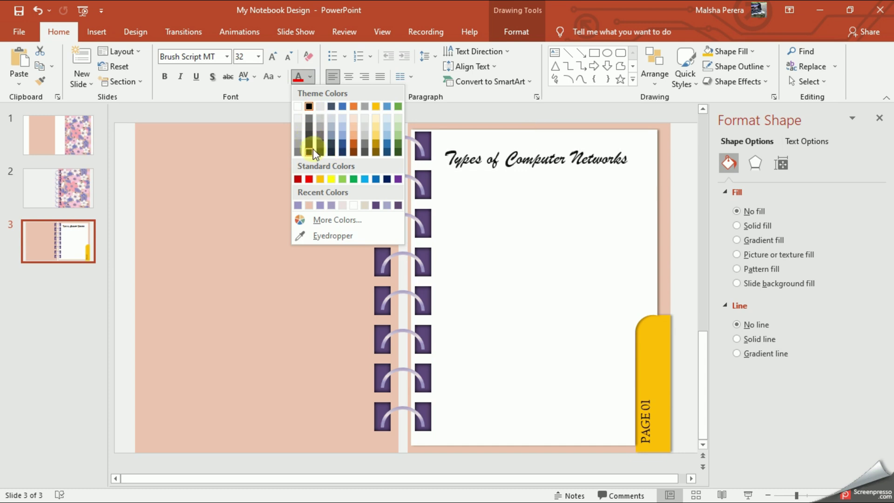
{"action": "left_click", "coordinate": [309, 137]}
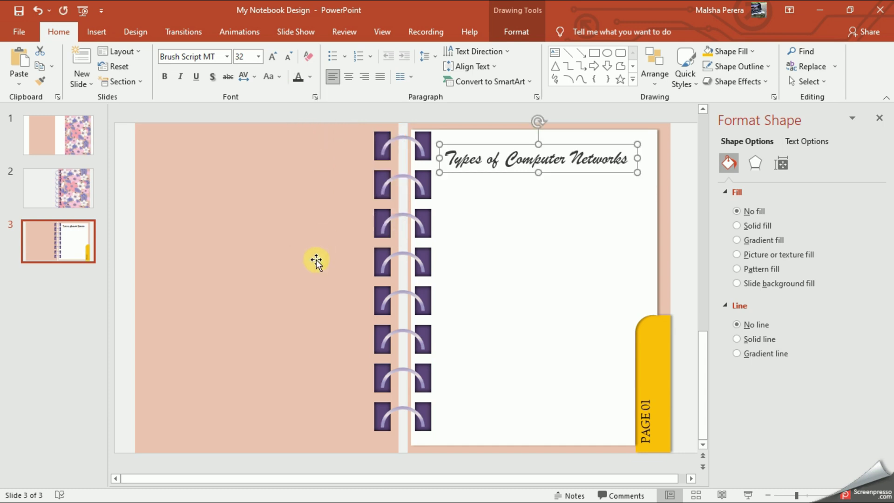
{"action": "left_click", "coordinate": [315, 260]}
With nothing selected, apply the Page Curl transition to the notebook slide
{"action": "left_click", "coordinate": [573, 269]}
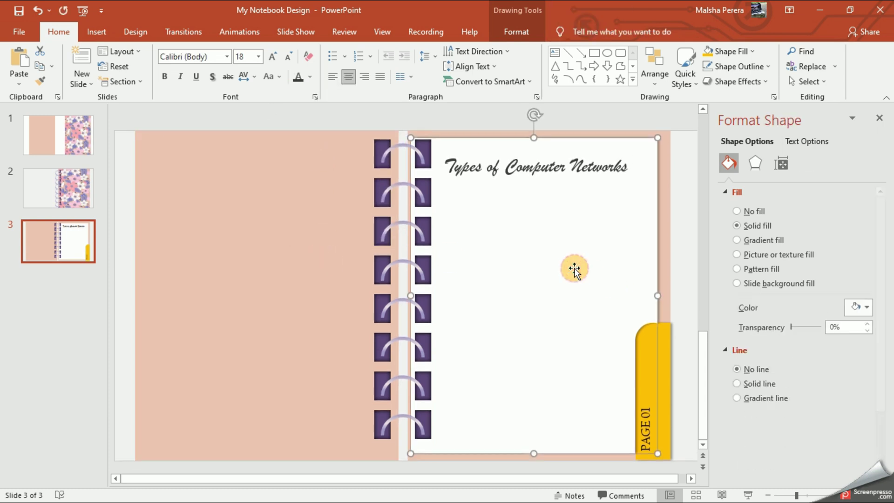
{"action": "left_click", "coordinate": [674, 266]}
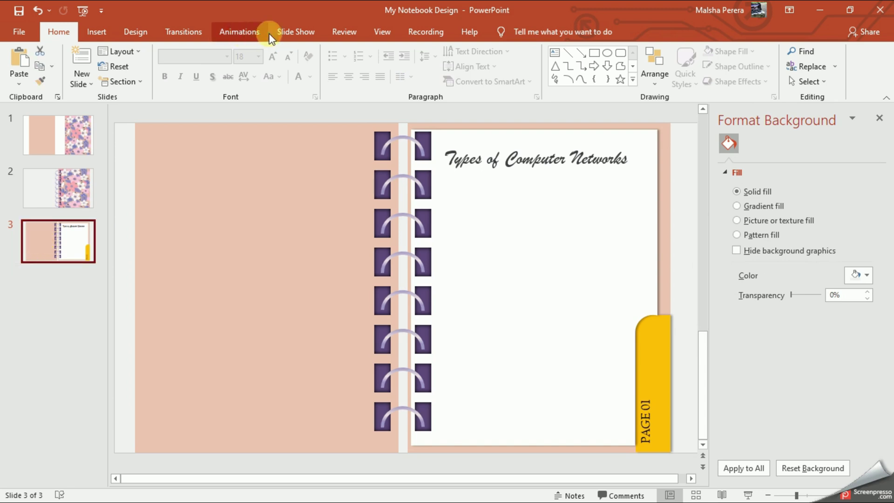
{"action": "left_click", "coordinate": [183, 33]}
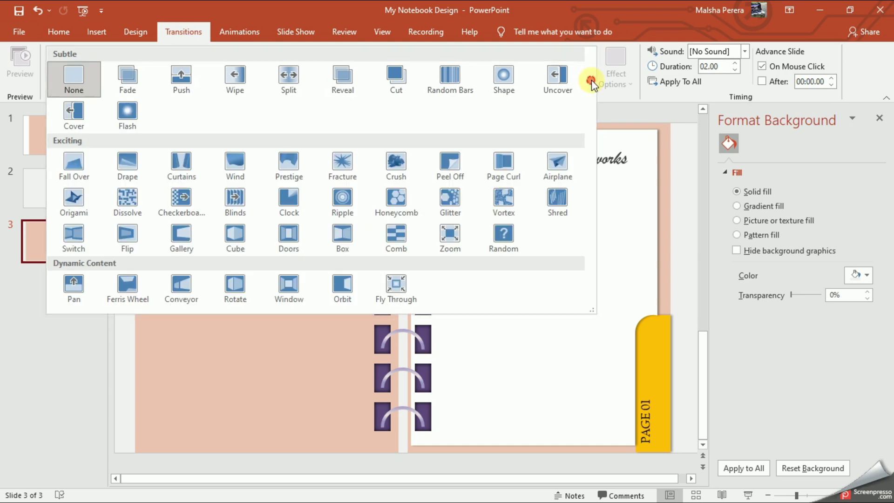
{"action": "left_click", "coordinate": [496, 170]}
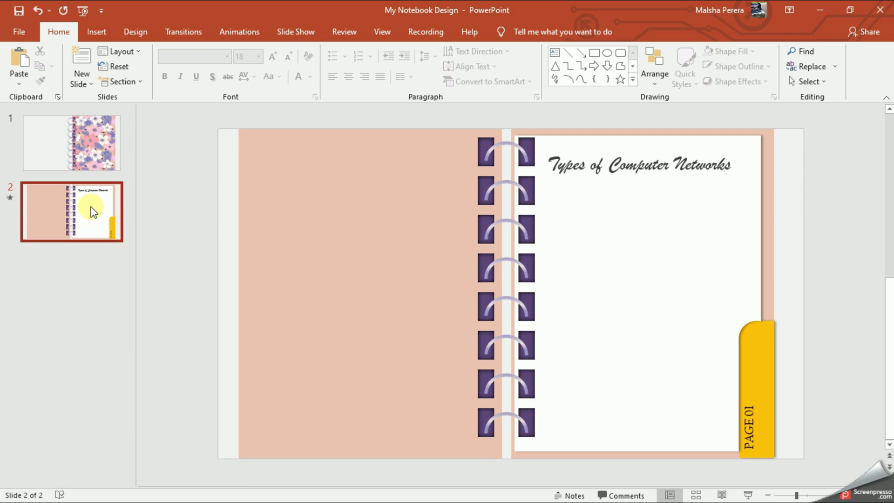
Duplicate slide 2, then copy the white page with its PAGE 01 tab onto the left half
{"action": "left_click", "coordinate": [87, 222]}
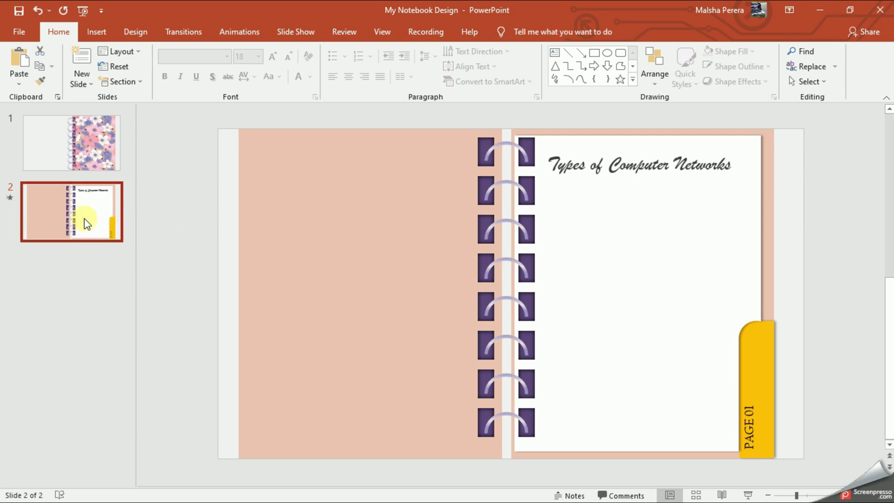
{"action": "key", "text": "ctrl+d"}
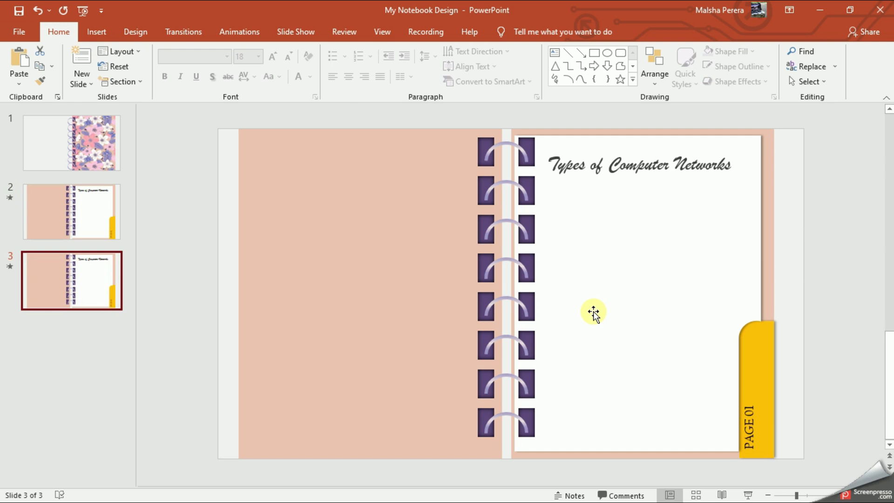
{"action": "left_click", "coordinate": [753, 367]}
{"action": "left_click", "coordinate": [771, 393], "text": "shift"}
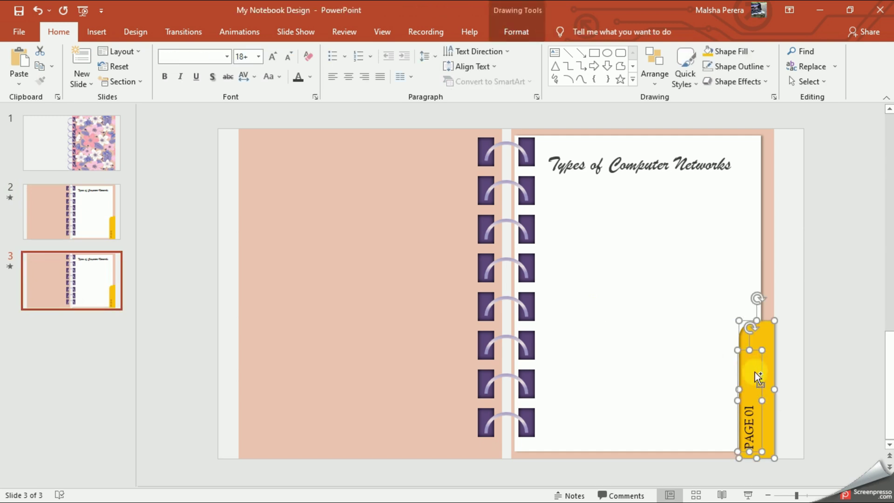
{"action": "left_click", "coordinate": [684, 282], "text": "shift"}
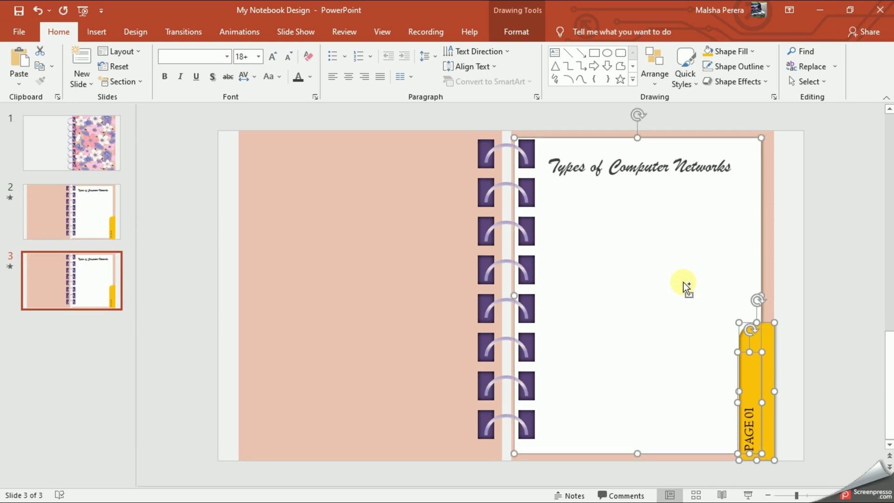
{"action": "key", "text": "ctrl+d"}
{"action": "left_click_drag", "start_coordinate": [696, 307], "coordinate": [425, 295]}
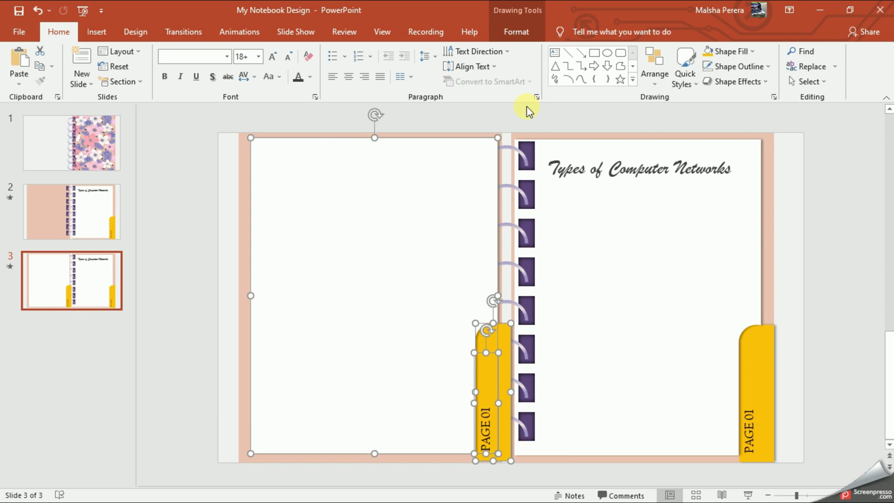
Flip the copied left page horizontally
{"action": "left_click", "coordinate": [519, 32]}
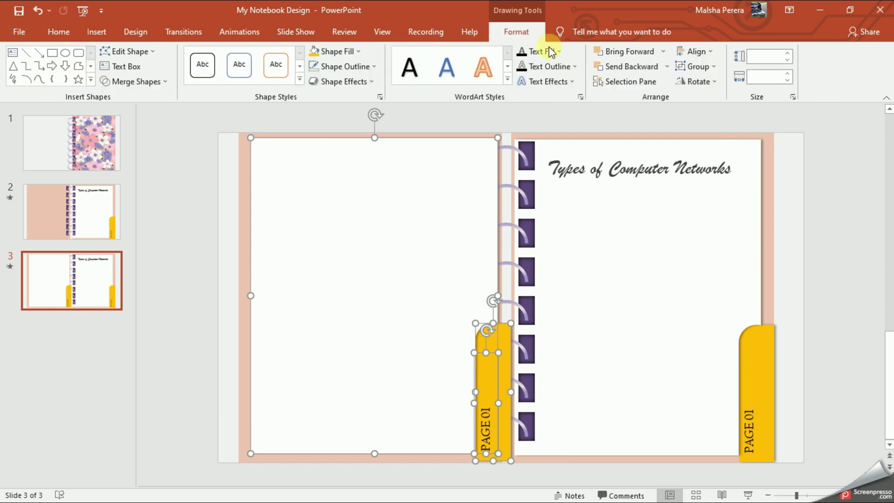
{"action": "left_click", "coordinate": [711, 81]}
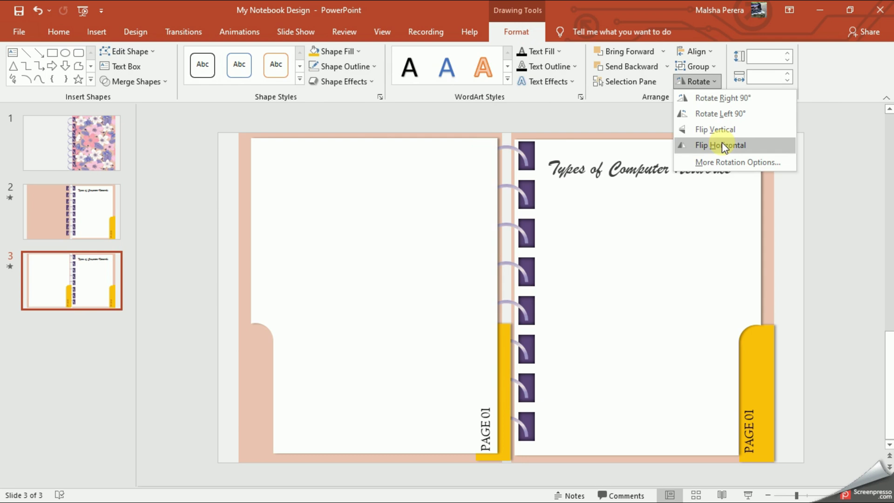
{"action": "left_click", "coordinate": [721, 144]}
Move the yellow PAGE 01 tab and its label to the left page's outer edge
{"action": "left_click", "coordinate": [475, 397]}
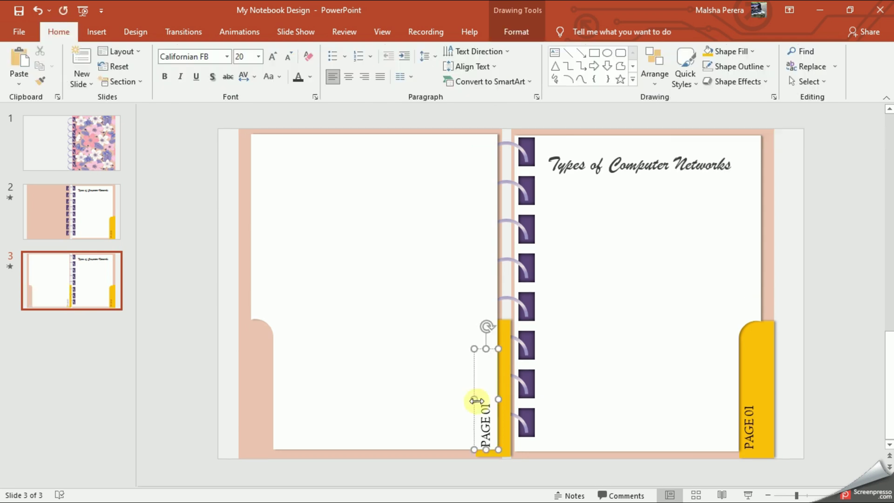
{"action": "left_click", "coordinate": [506, 381], "text": "shift"}
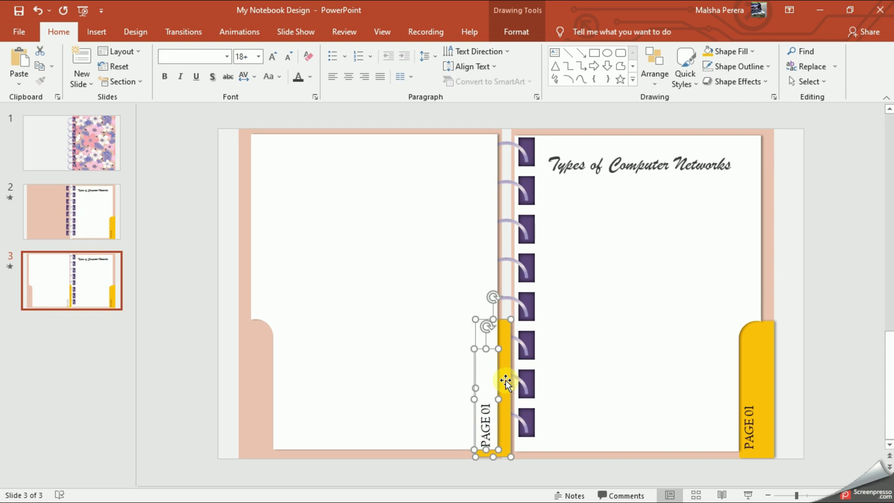
{"action": "left_click_drag", "start_coordinate": [506, 383], "coordinate": [266, 378]}
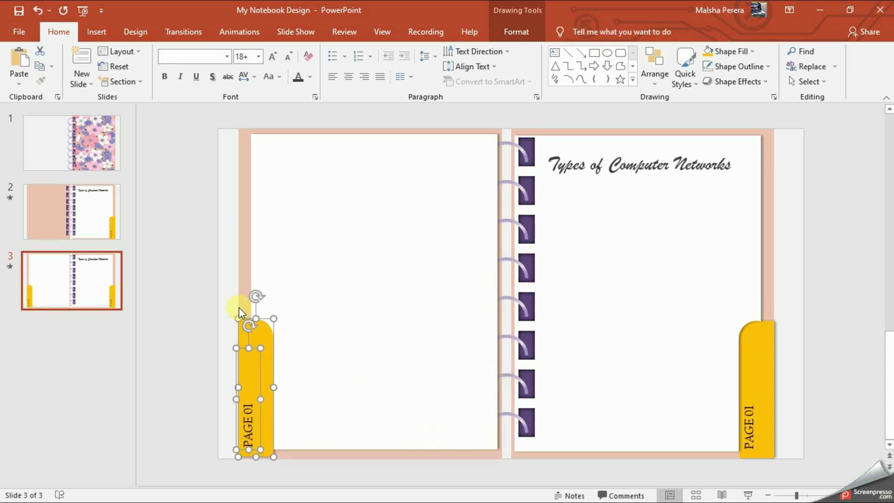
{"action": "left_click", "coordinate": [231, 289]}
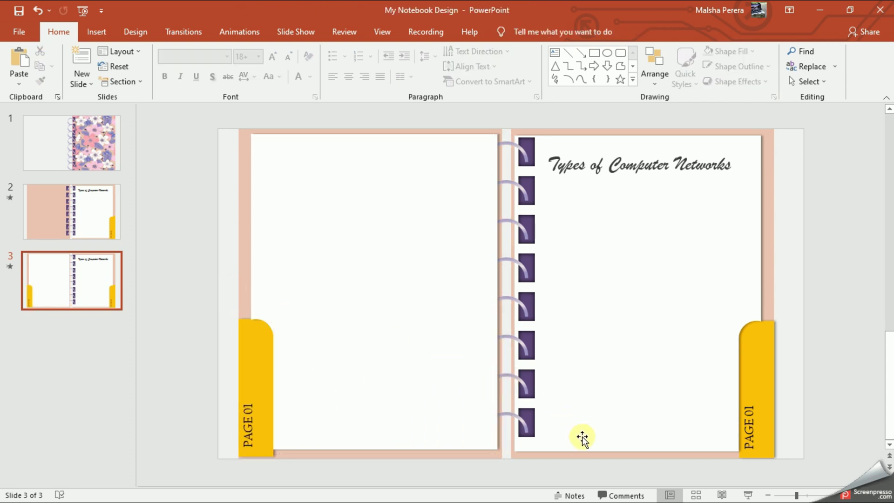
{"action": "left_click_drag", "start_coordinate": [796, 494], "coordinate": [803, 495]}
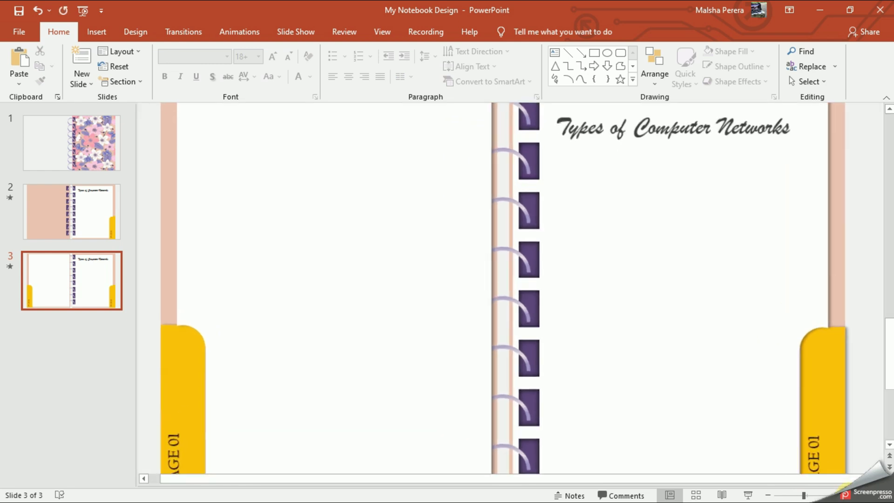
{"action": "scroll", "coordinate": [307, 321], "scroll_direction": "down", "scroll_amount": 1}
Fill the left tab blue and relabel it PAGE 02
{"action": "scroll", "coordinate": [800, 271], "scroll_direction": "down", "scroll_amount": 1}
{"action": "left_click", "coordinate": [800, 271]}
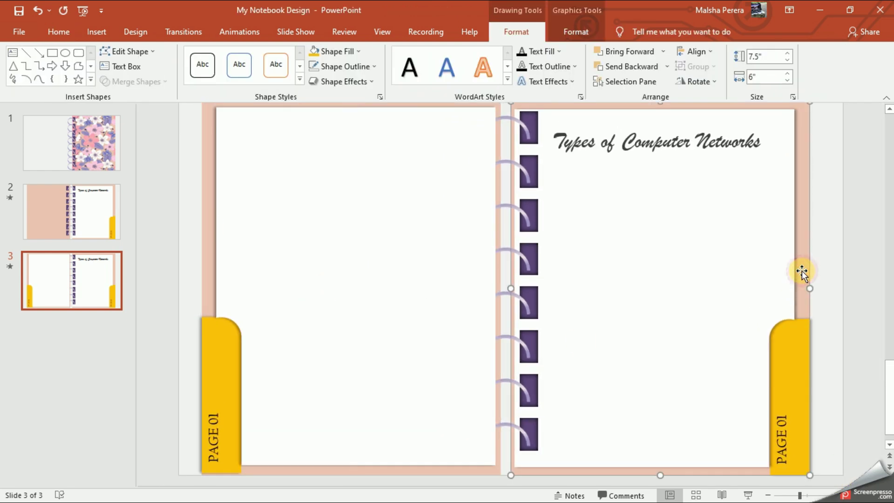
{"action": "left_click", "coordinate": [228, 374]}
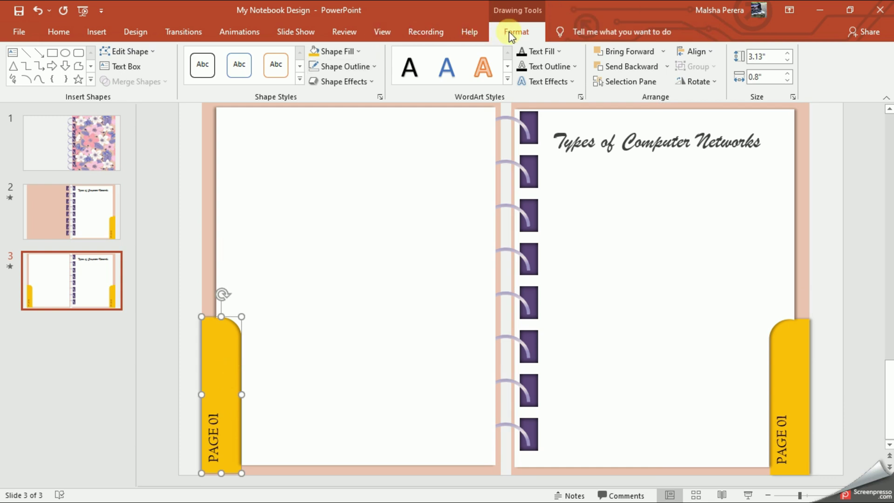
{"action": "left_click", "coordinate": [358, 52]}
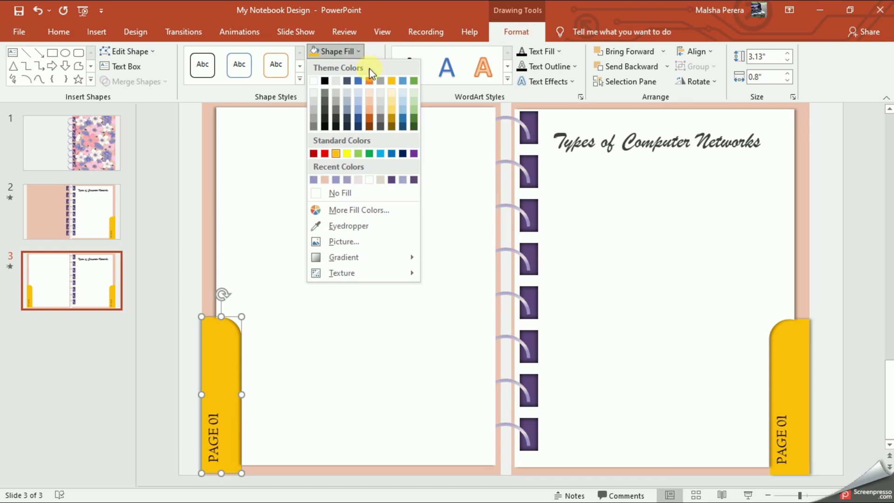
{"action": "left_click", "coordinate": [391, 155]}
{"action": "left_click", "coordinate": [213, 413]}
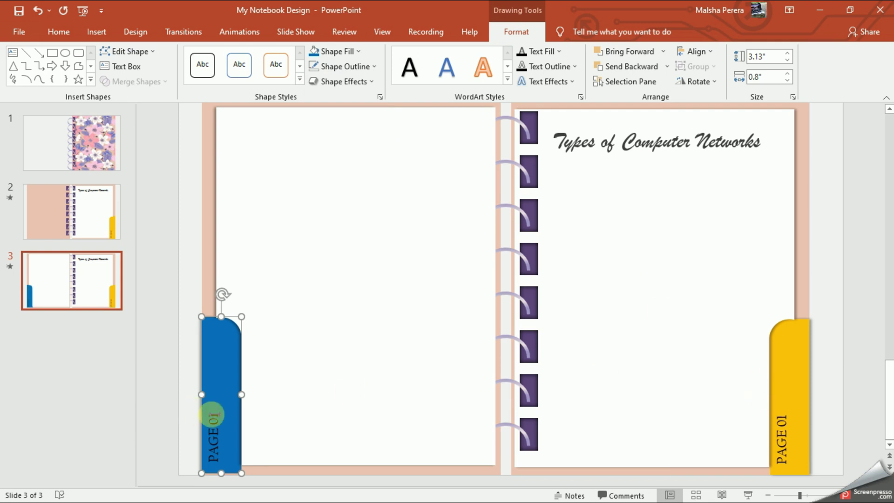
{"action": "left_click", "coordinate": [214, 413]}
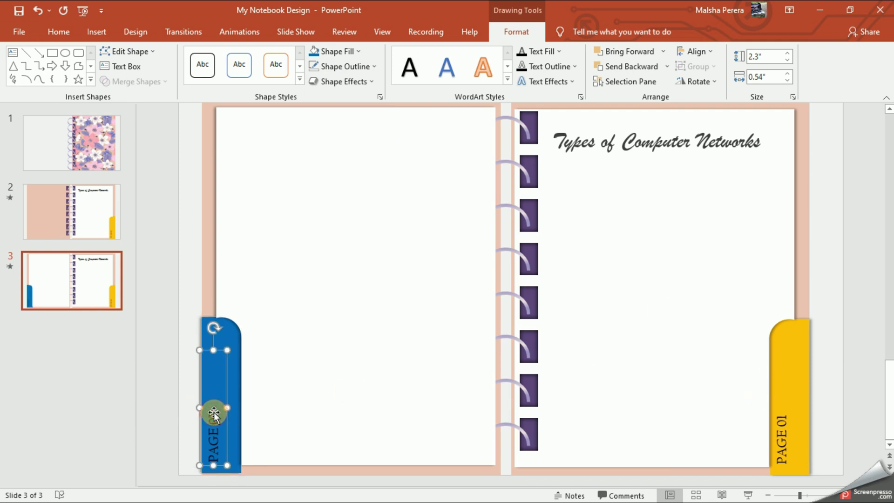
{"action": "left_click", "coordinate": [212, 408]}
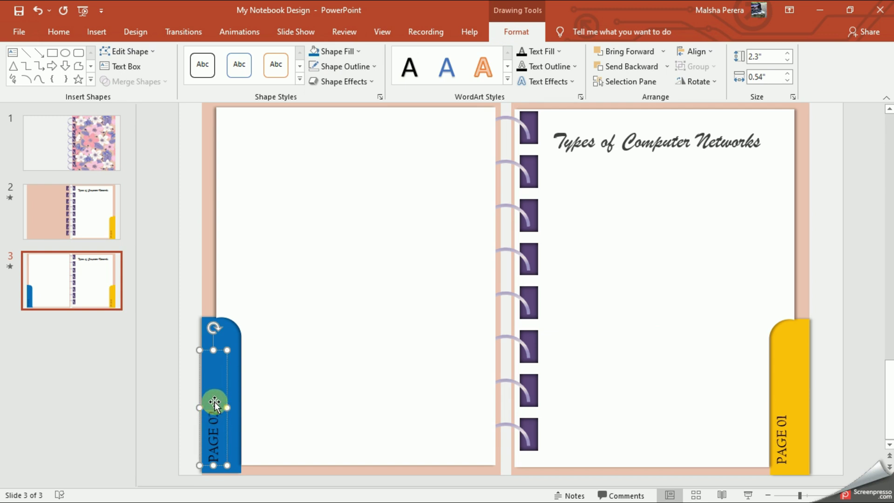
Fill the right tab dark red and relabel it PAGE 03
{"action": "left_click", "coordinate": [790, 393]}
{"action": "left_click", "coordinate": [333, 50]}
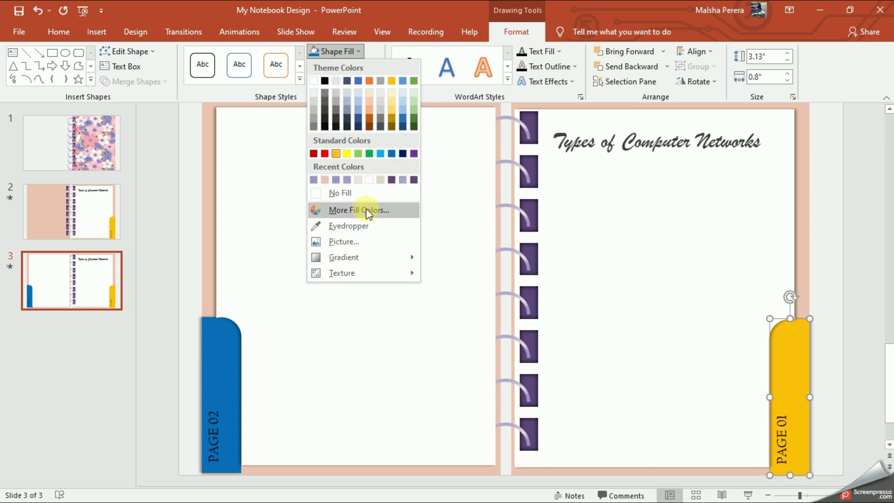
{"action": "left_click", "coordinate": [314, 154]}
{"action": "left_click", "coordinate": [786, 412]}
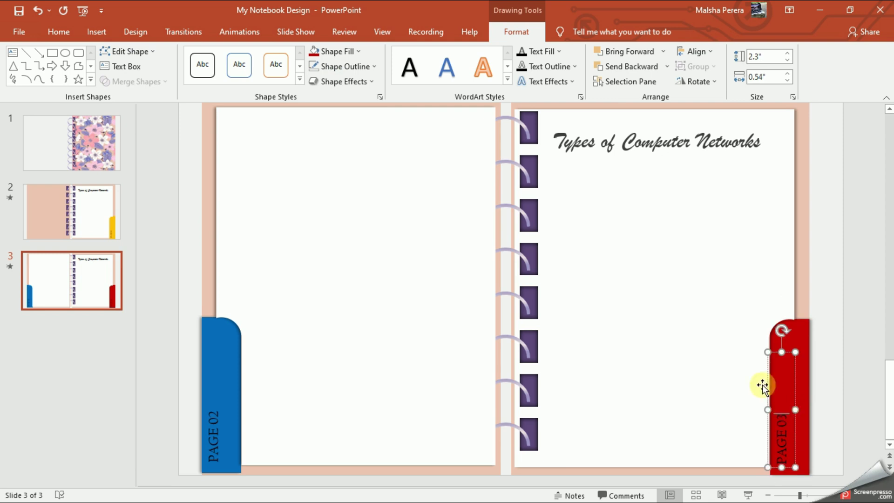
{"action": "left_click", "coordinate": [724, 373]}
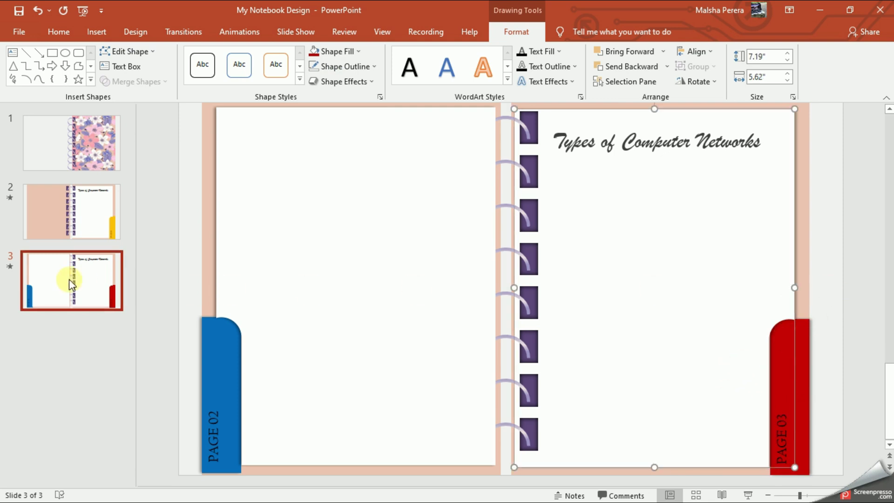
{"action": "left_click", "coordinate": [56, 224]}
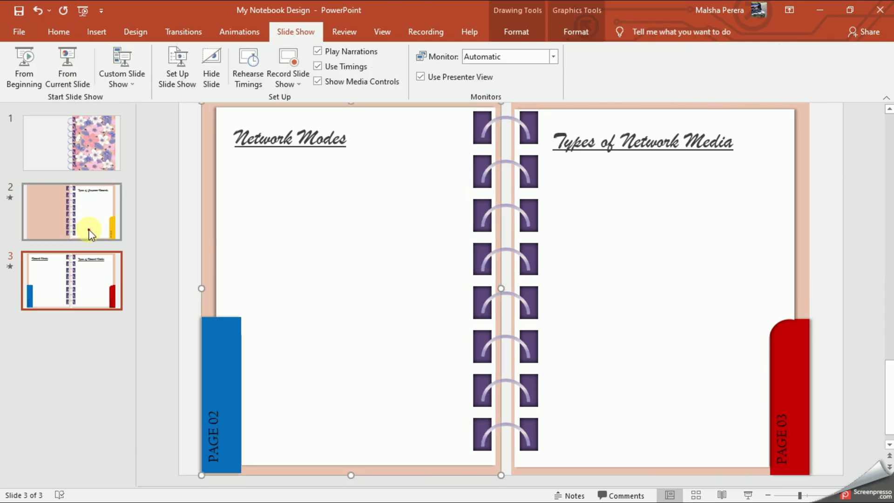
{"action": "left_click", "coordinate": [89, 228]}
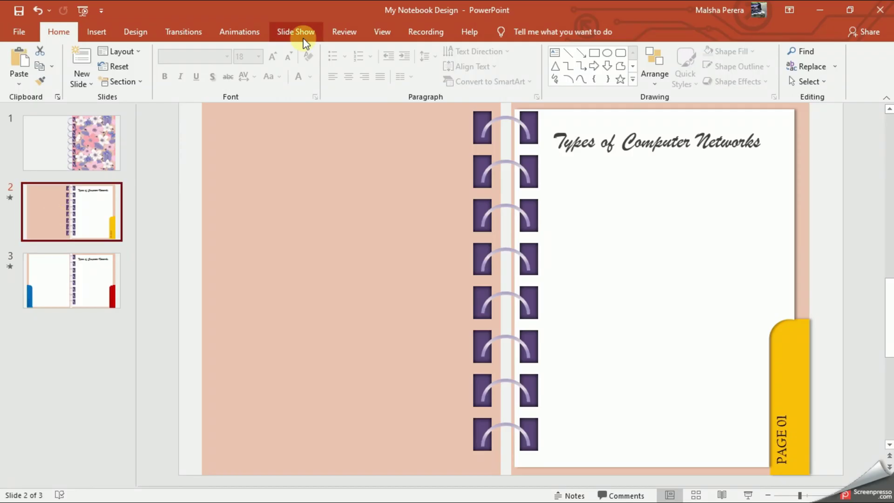
Show the Slide Show options while on slide 3
{"action": "left_click", "coordinate": [303, 37]}
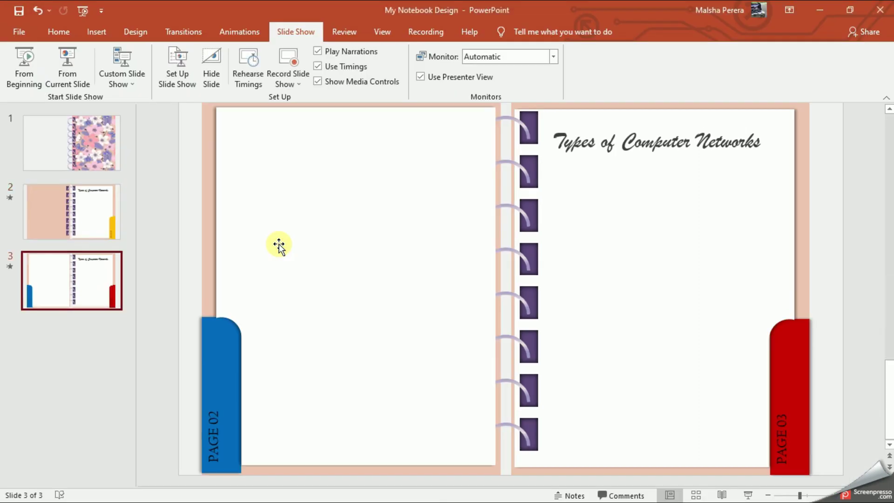
Select the entire 'Types of Computer Networks' title box on slide 3 as an object
{"action": "left_click", "coordinate": [669, 148]}
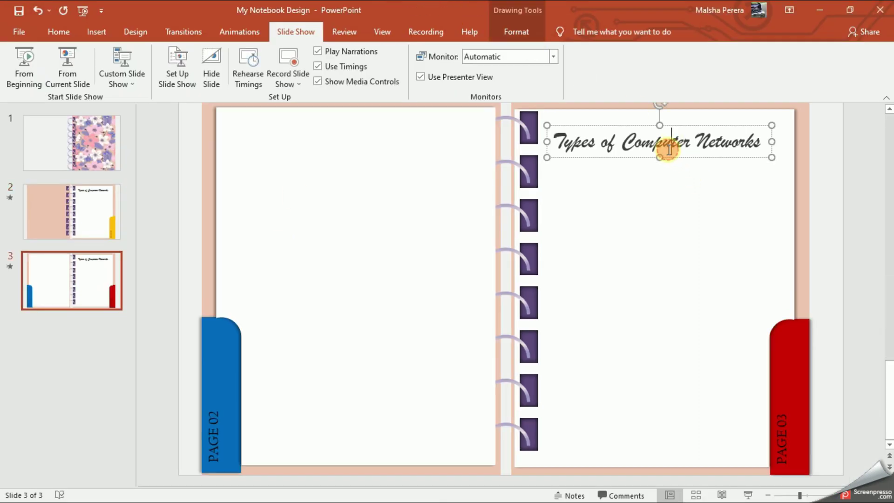
{"action": "left_click", "coordinate": [685, 157]}
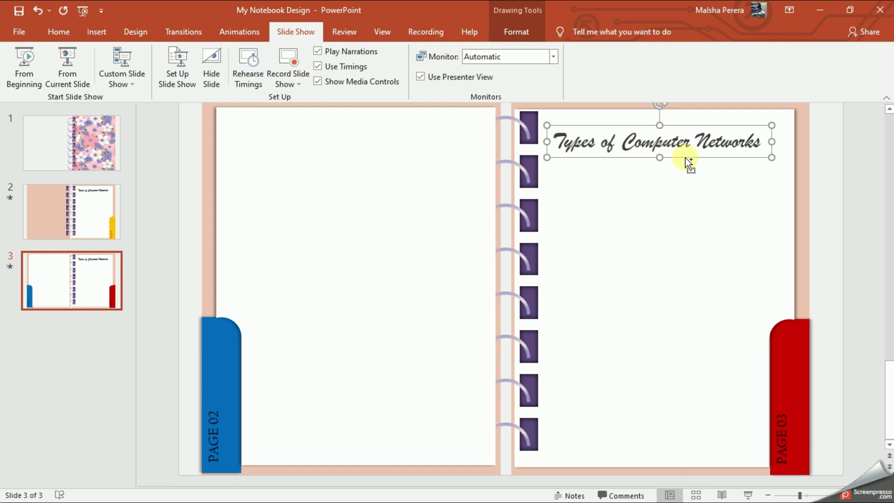